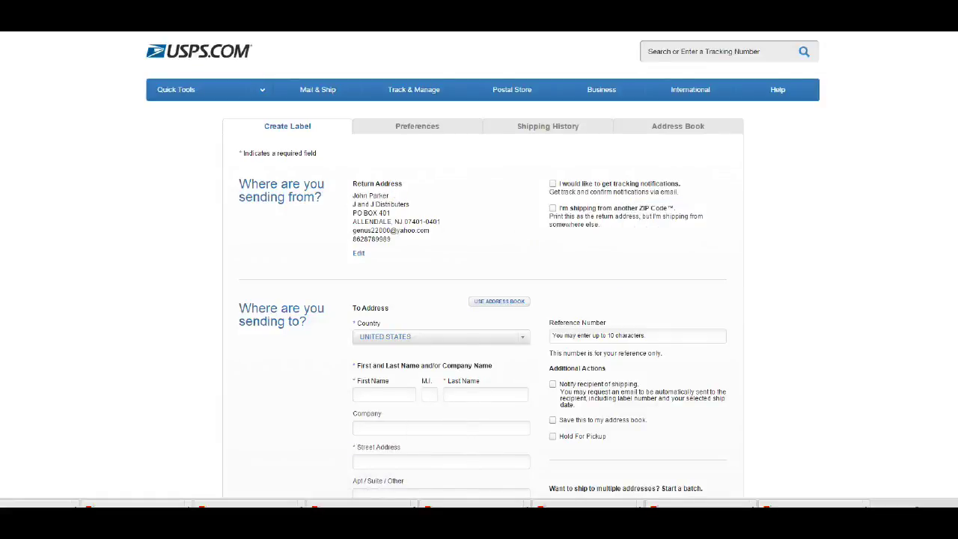
Return to the USPS home page and scroll through the Click-N-Ship form.
scroll(482, 264, down, 1)
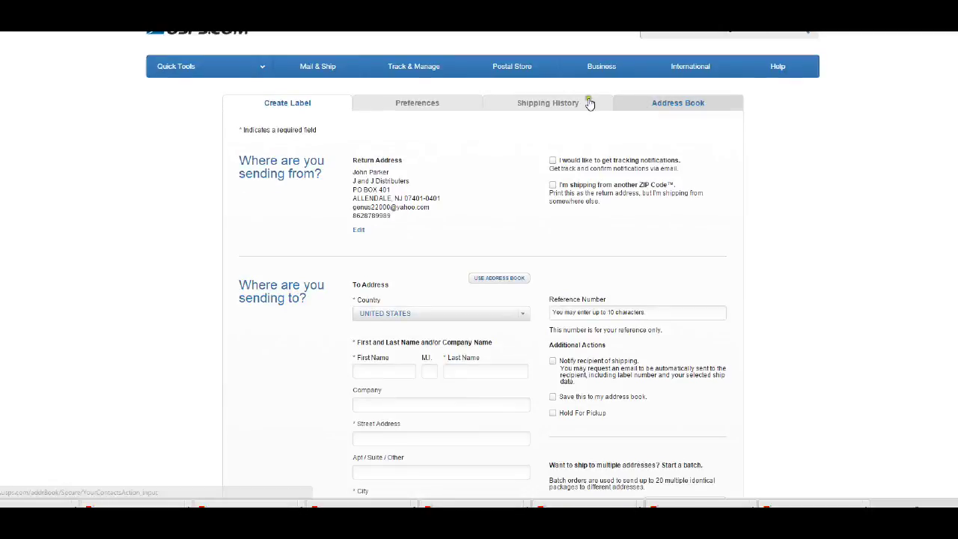
click(196, 36)
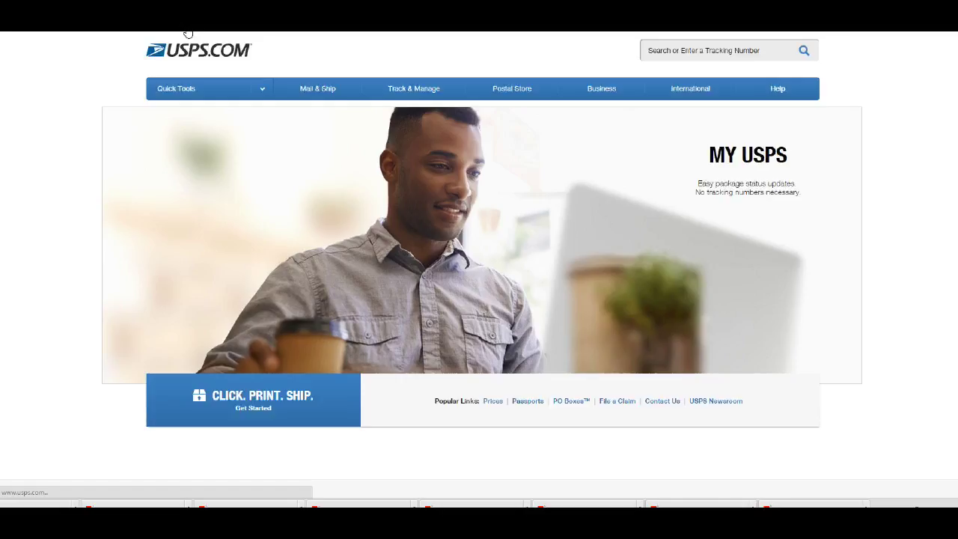
scroll(785, 174, down, 3)
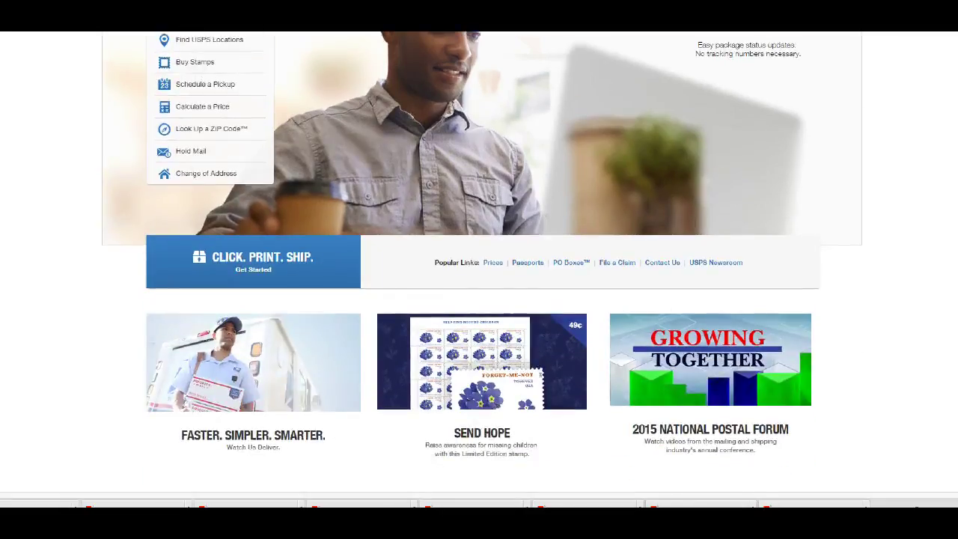
scroll(479, 264, up, 2)
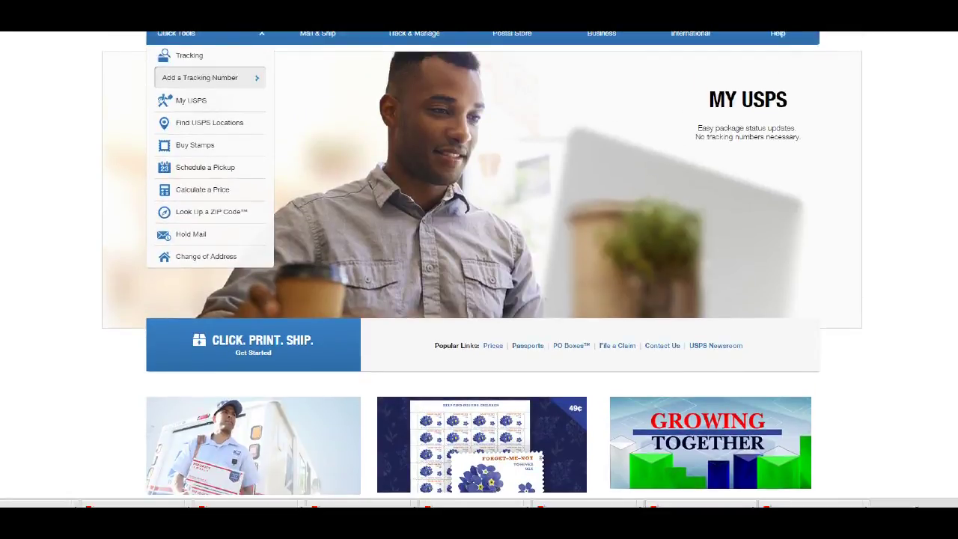
scroll(479, 266, up, 2)
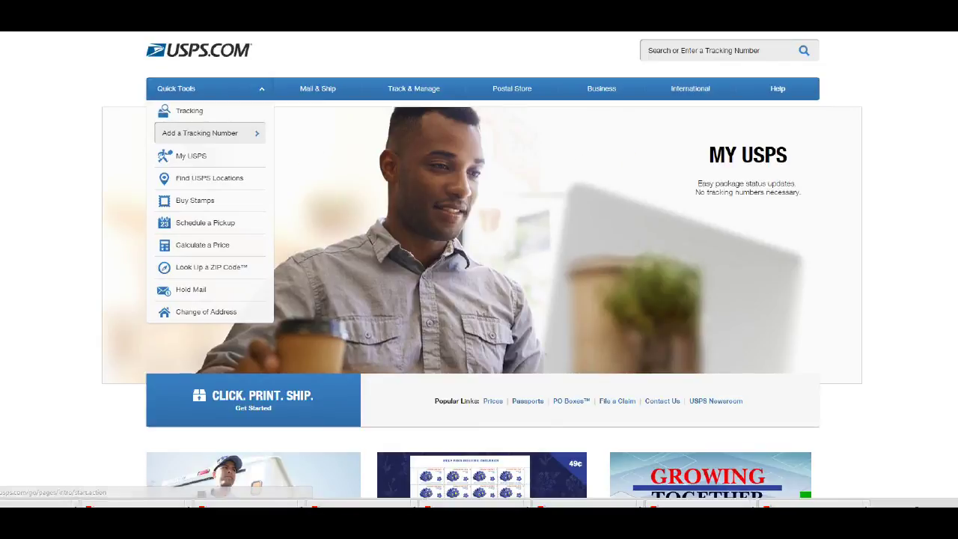
scroll(943, 156, down, 2)
scroll(479, 254, down, 1)
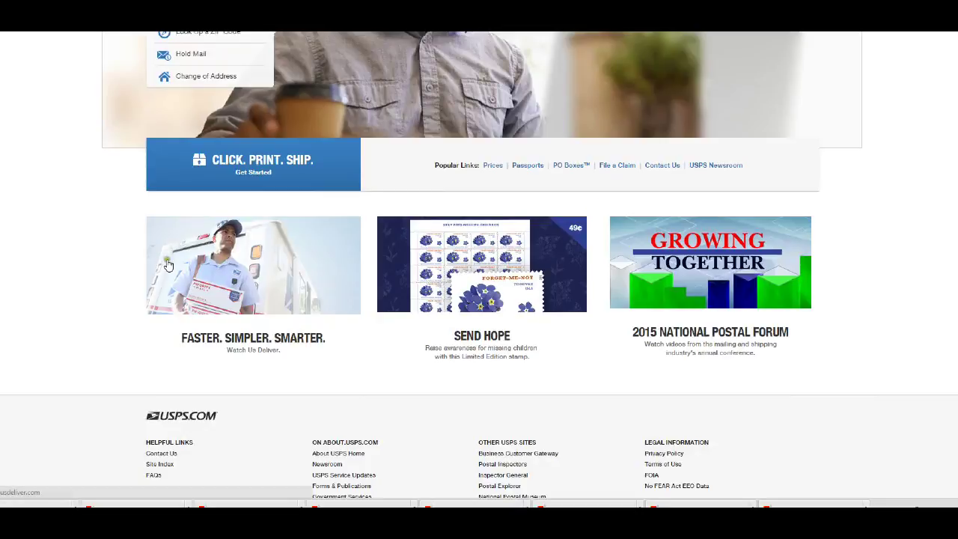
scroll(914, 229, up, 2)
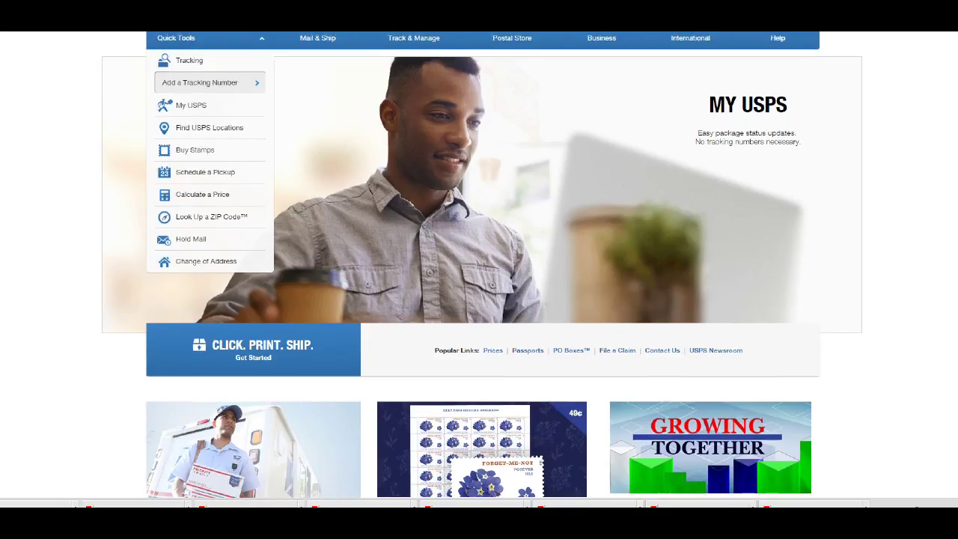
scroll(482, 267, up, 1)
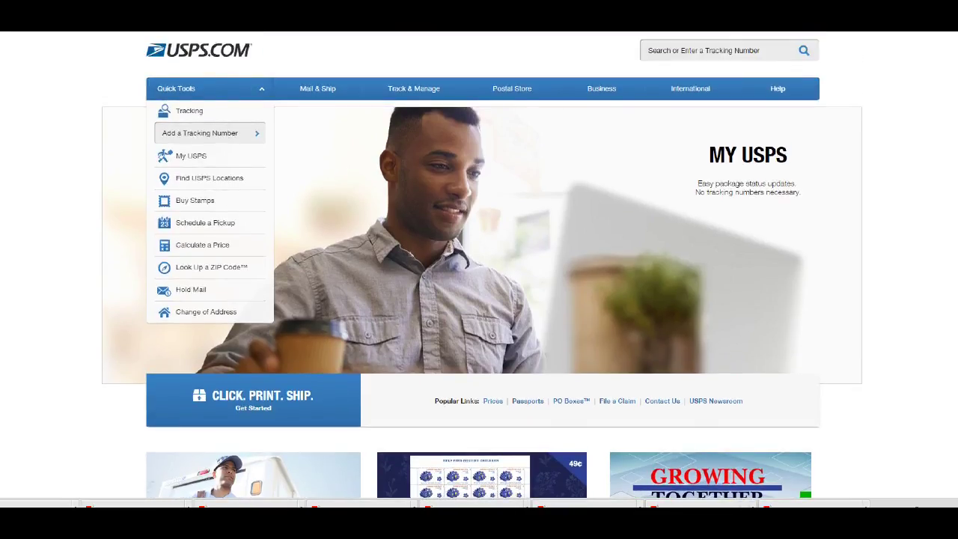
Highlight the return address text, then clear the highlight.
mouse_move(678, 84)
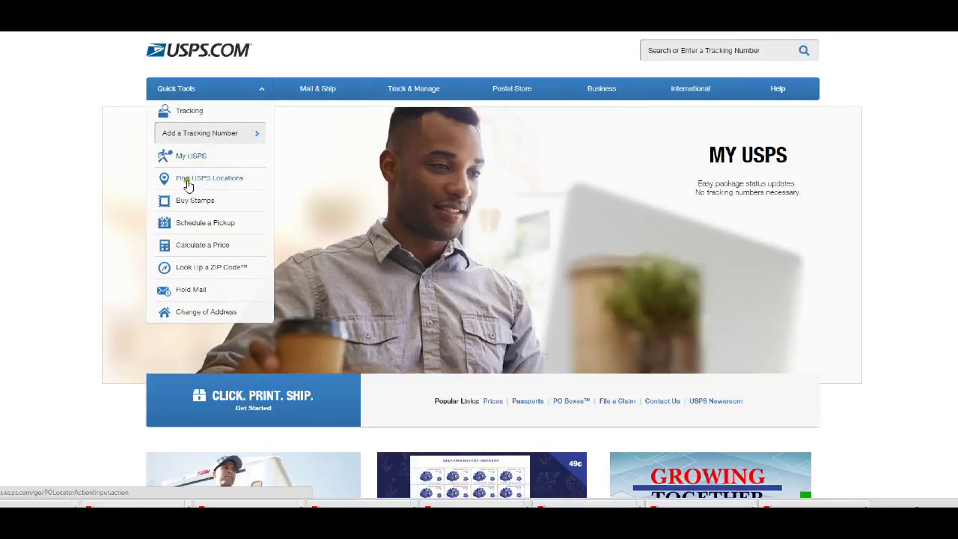
mouse_move(306, 88)
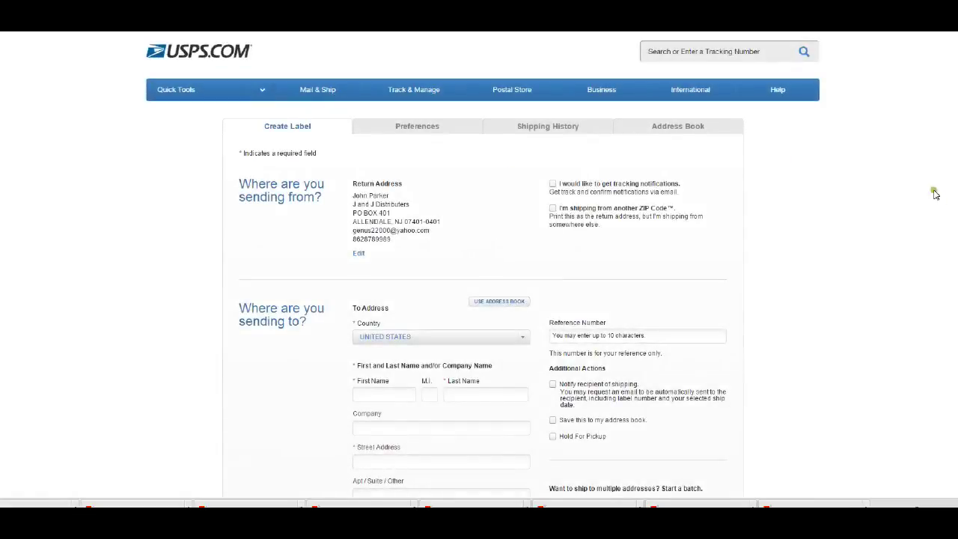
drag(360, 163, 416, 254)
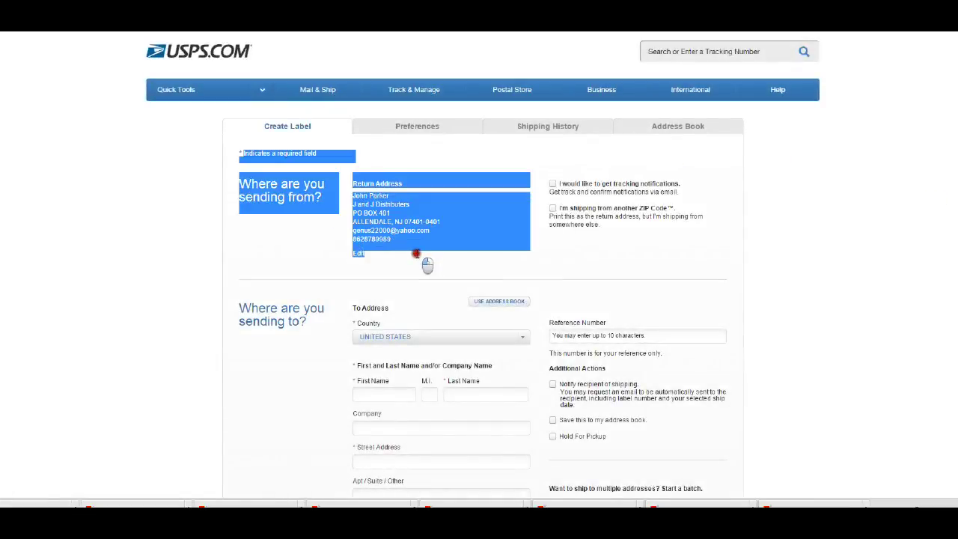
click(386, 156)
Try tracking notifications and shipping from another ZIP Code, then turn both back off.
scroll(483, 266, down, 2)
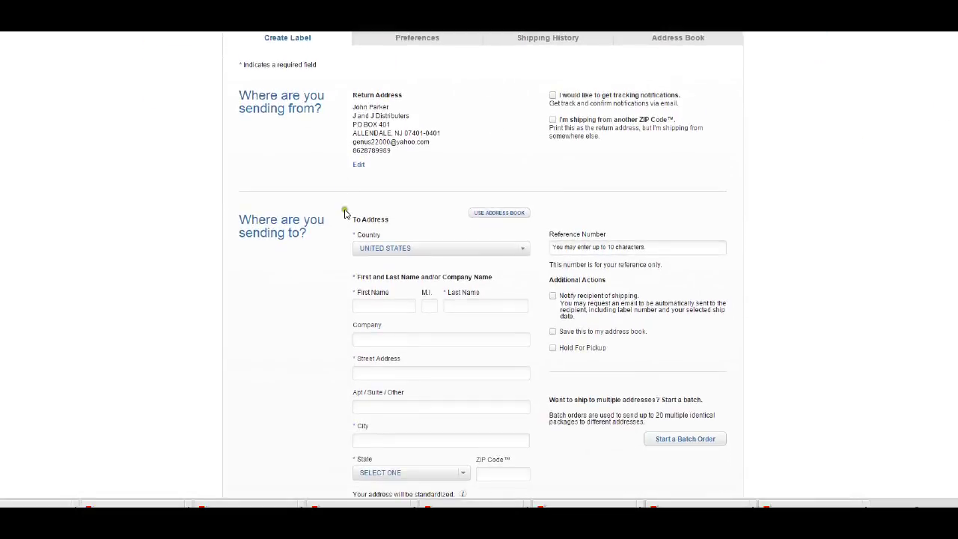
scroll(491, 267, down, 1)
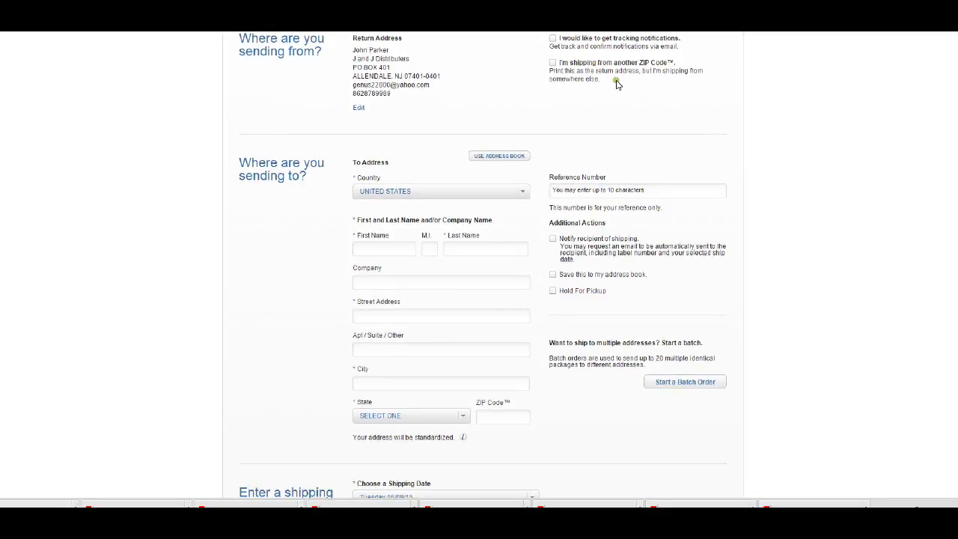
click(553, 38)
click(553, 64)
click(553, 63)
click(553, 41)
Fill the recipient from a saved autofill entry, retype the first name, and delete the company name.
scroll(886, 164, down, 3)
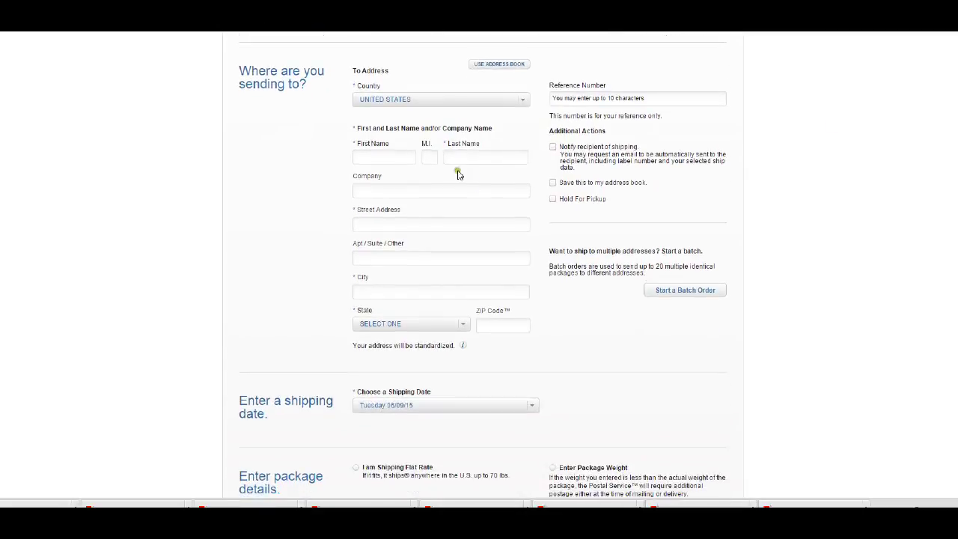
click(379, 156)
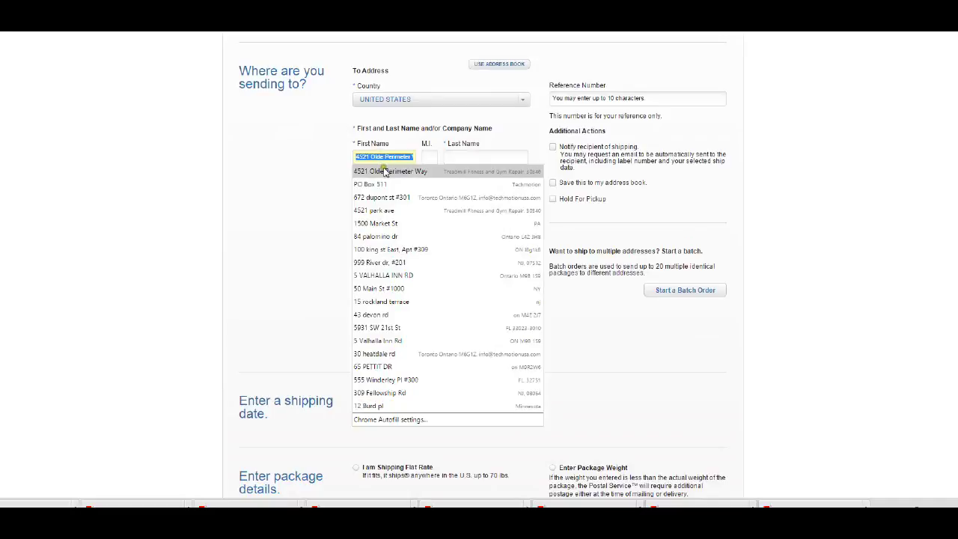
click(385, 172)
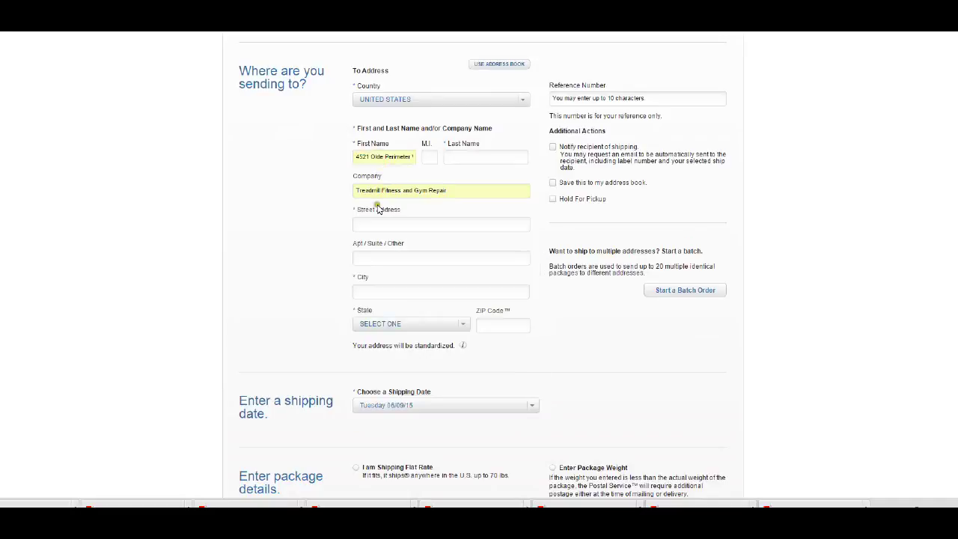
drag(363, 157, 443, 180)
text(Parker)
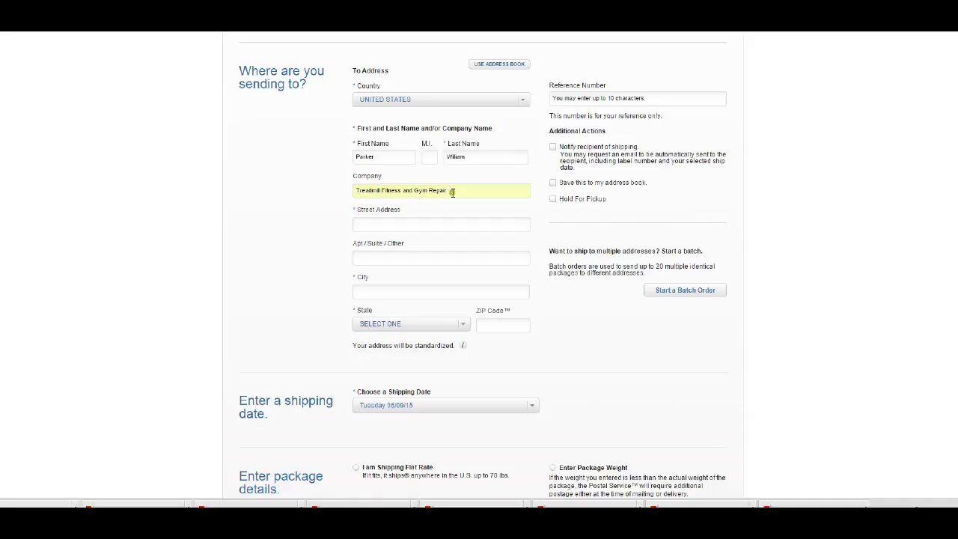
drag(451, 190, 354, 190)
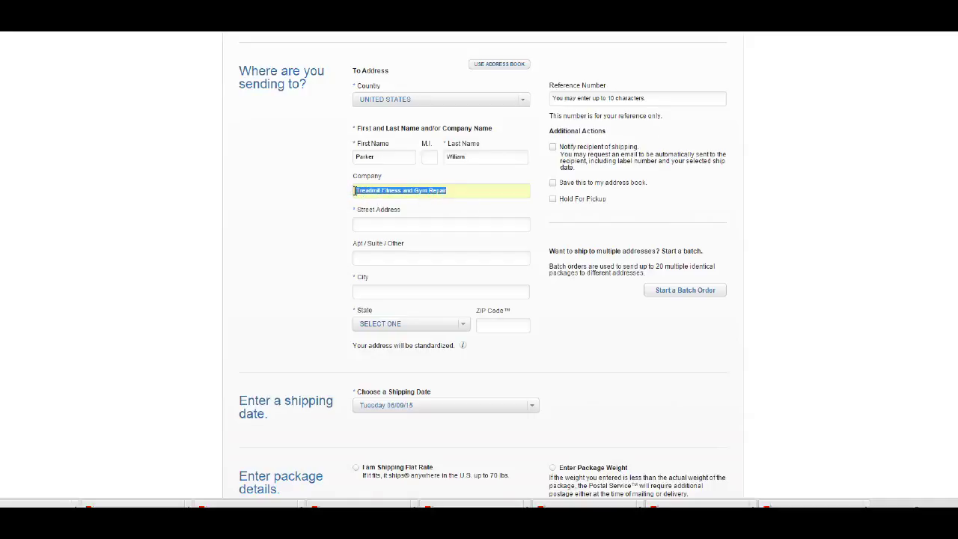
key(Delete)
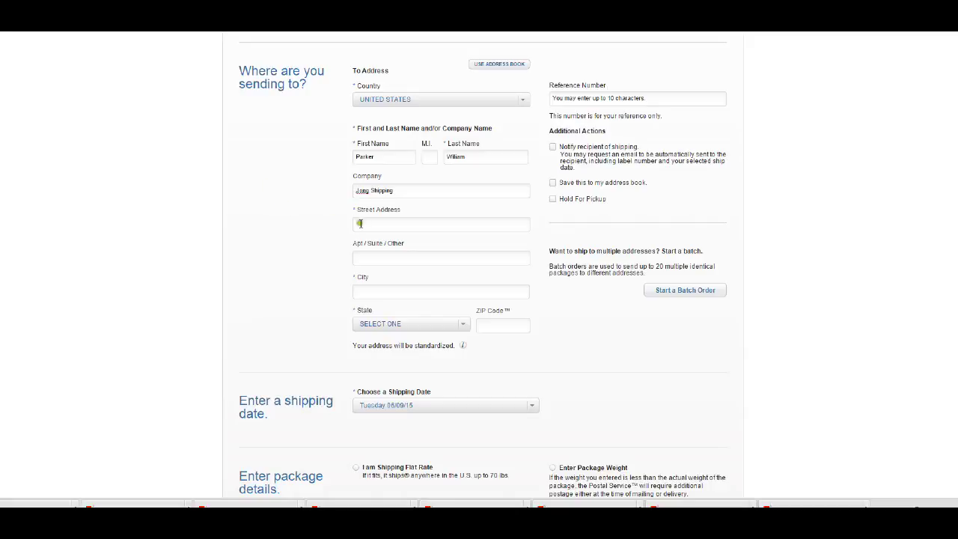
Fill the recipient's street address from a saved suggestion and edit it.
click(372, 223)
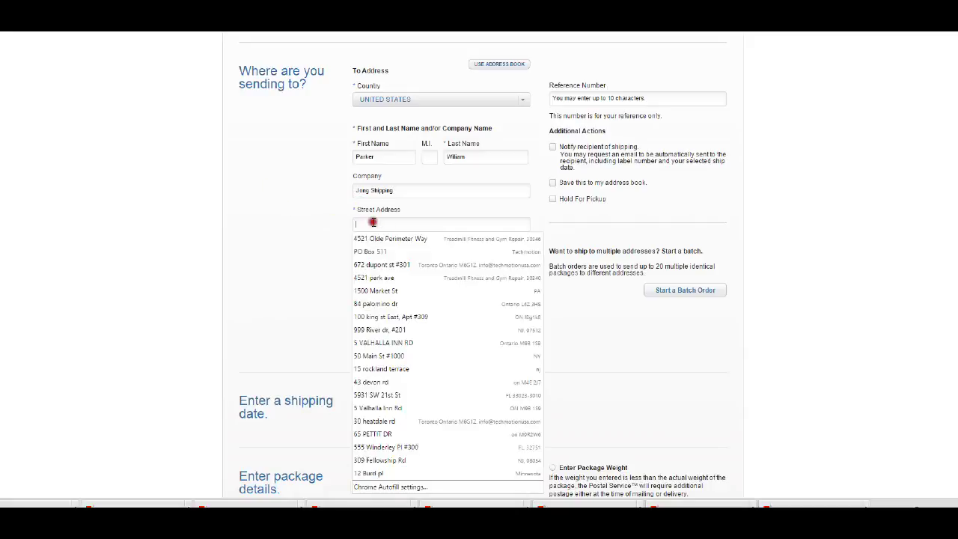
click(359, 305)
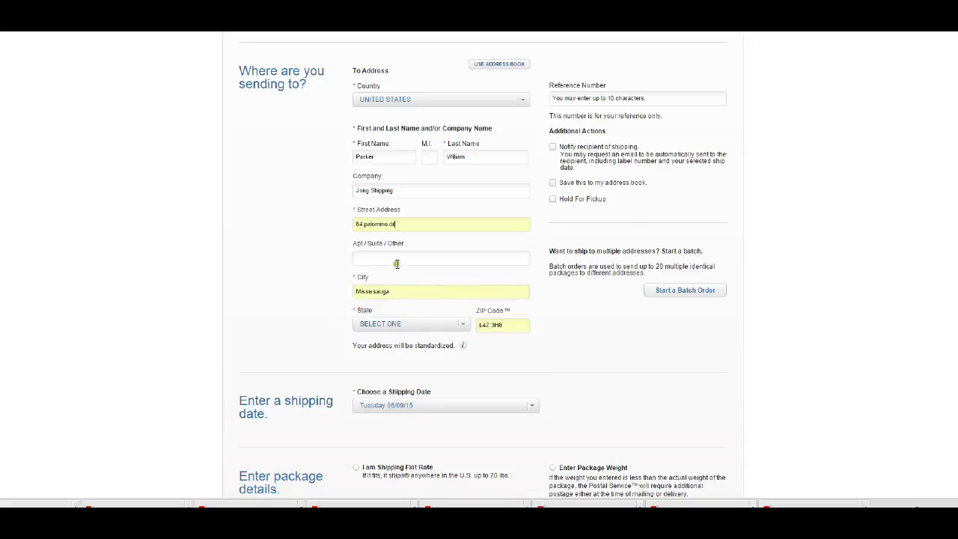
click(360, 225)
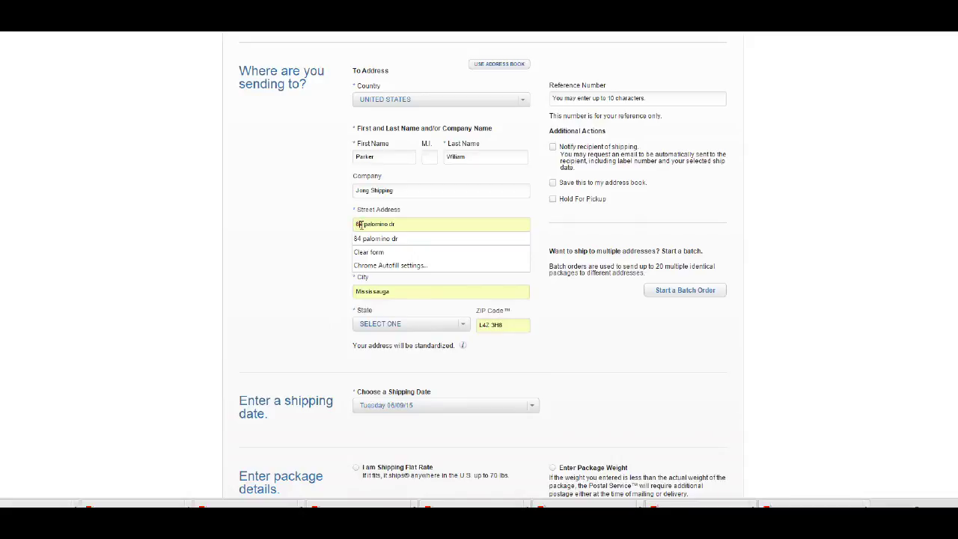
text(4)
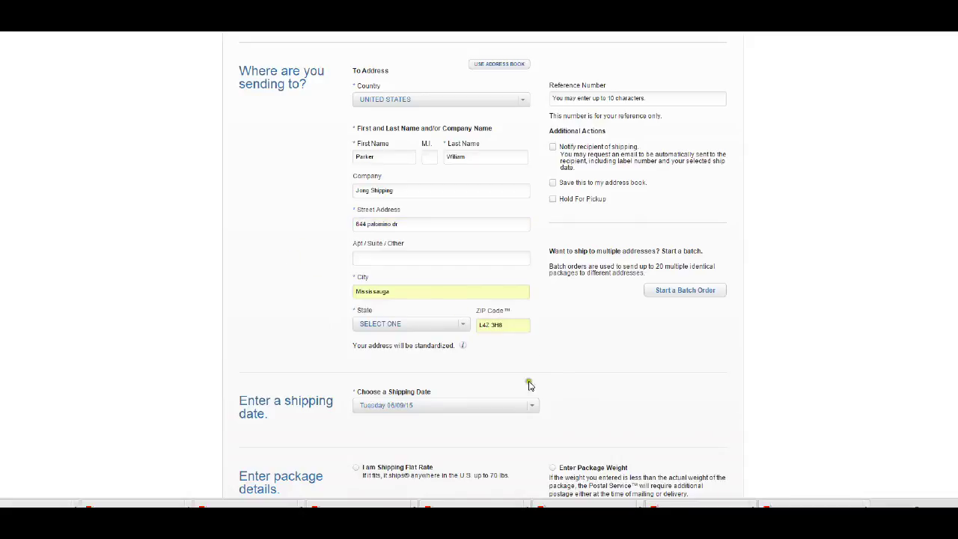
Open and close the State list, then check the city and street suffix entries.
click(388, 323)
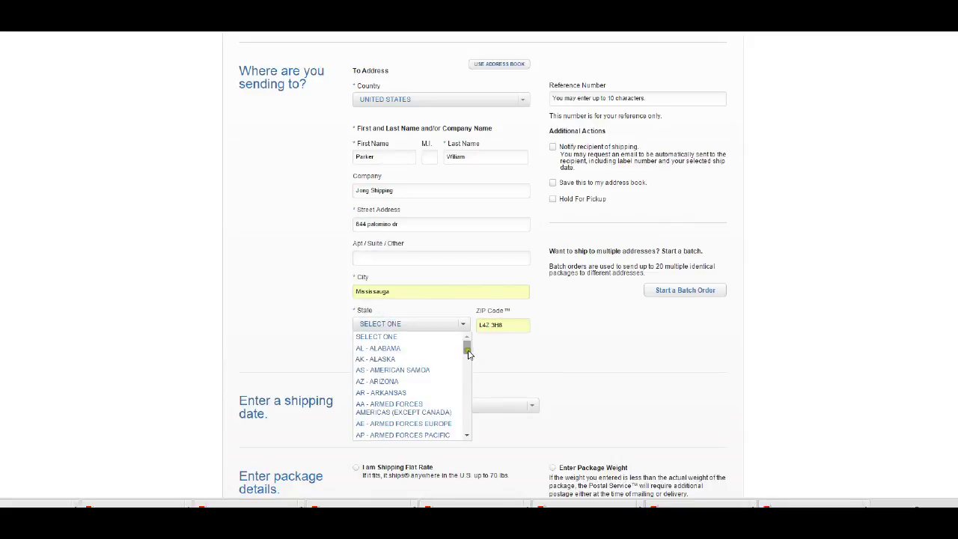
mouse_move(466, 348)
mouse_down()
mouse_move(465, 376)
mouse_move(464, 364)
mouse_up()
click(384, 312)
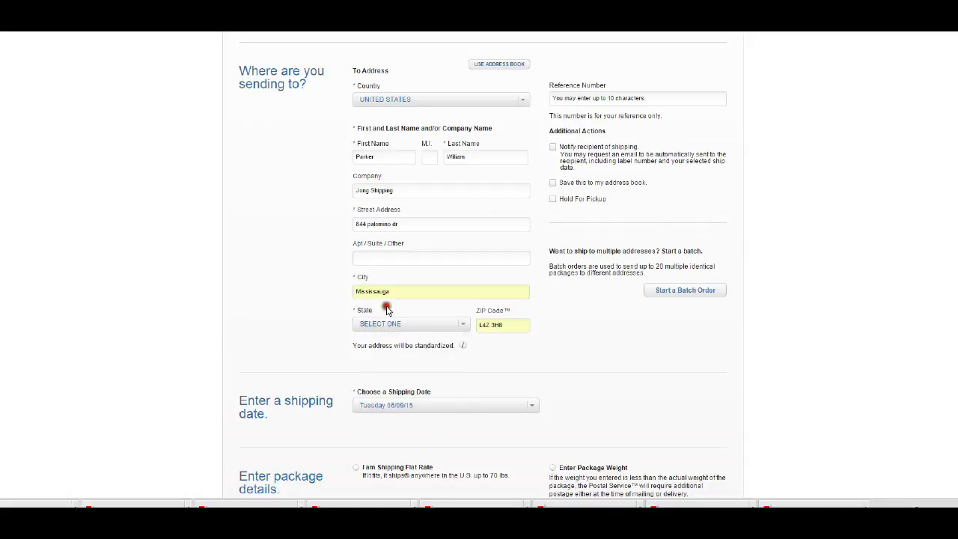
click(388, 327)
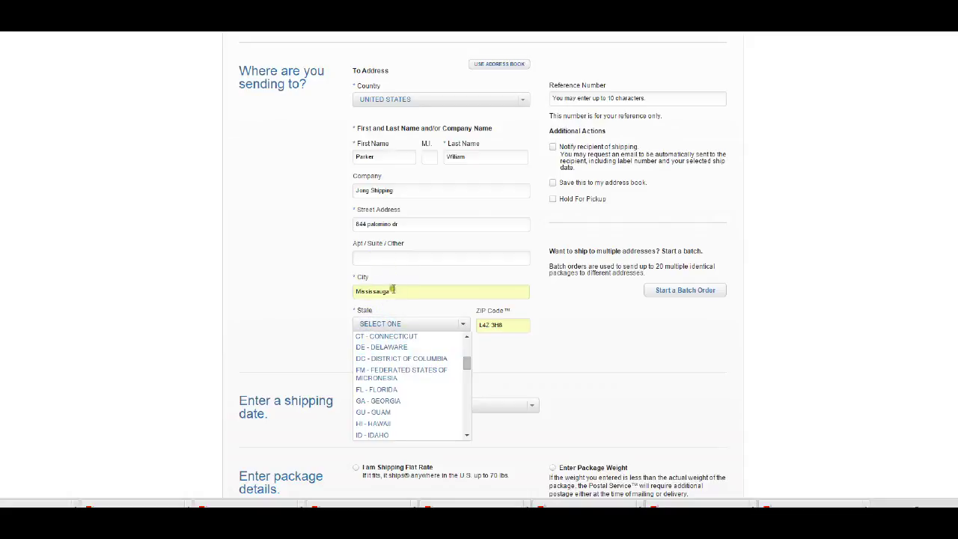
drag(396, 292, 313, 288)
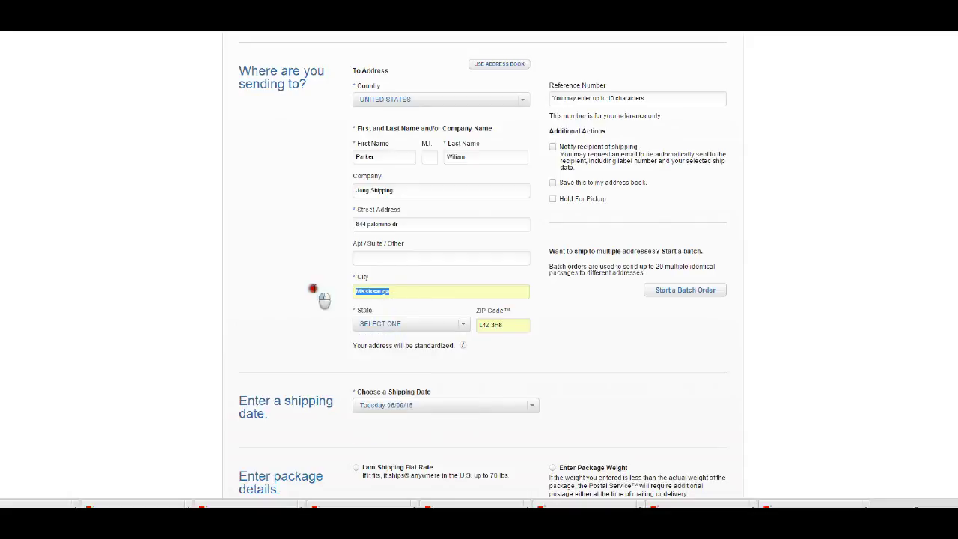
click(408, 224)
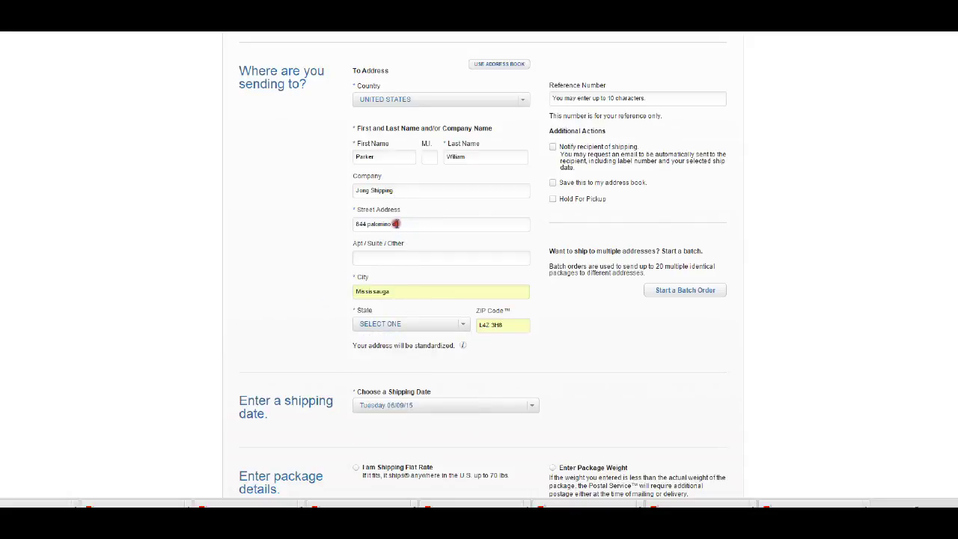
double_click(397, 223)
click(408, 227)
click(366, 225)
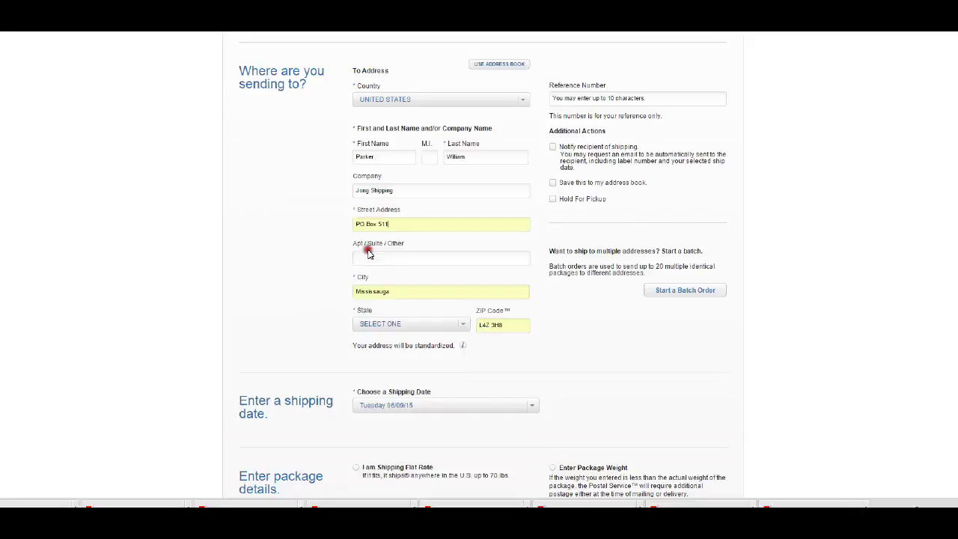
Apply a different saved address and retype the recipient's city.
click(369, 253)
drag(392, 292, 345, 289)
text(Allendale)
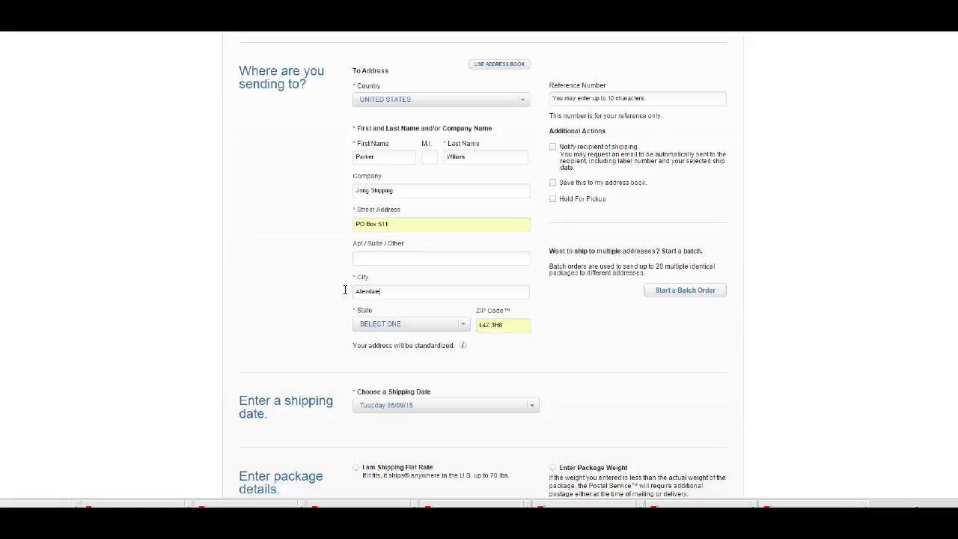
Choose NJ - New Jersey as the state, then enter and correct the ZIP Code.
click(426, 323)
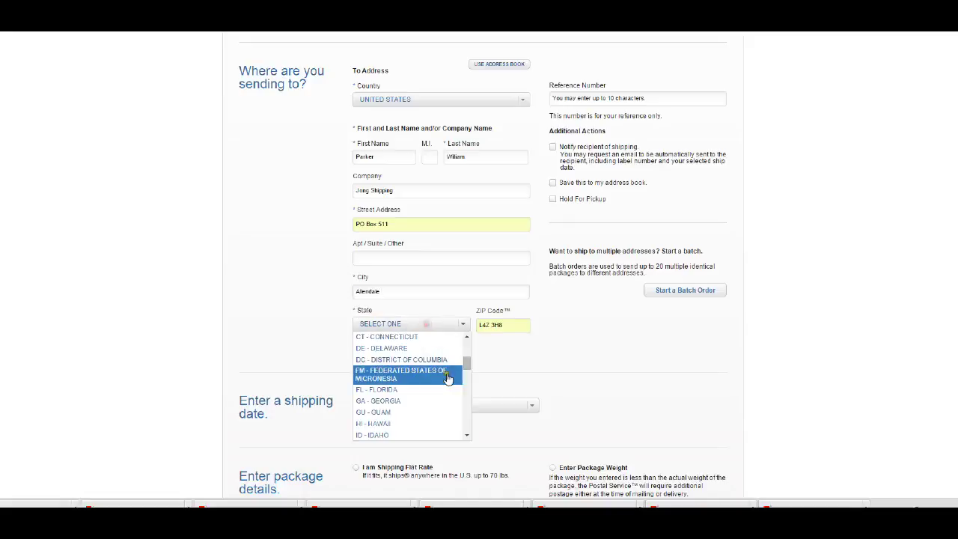
drag(467, 364, 464, 392)
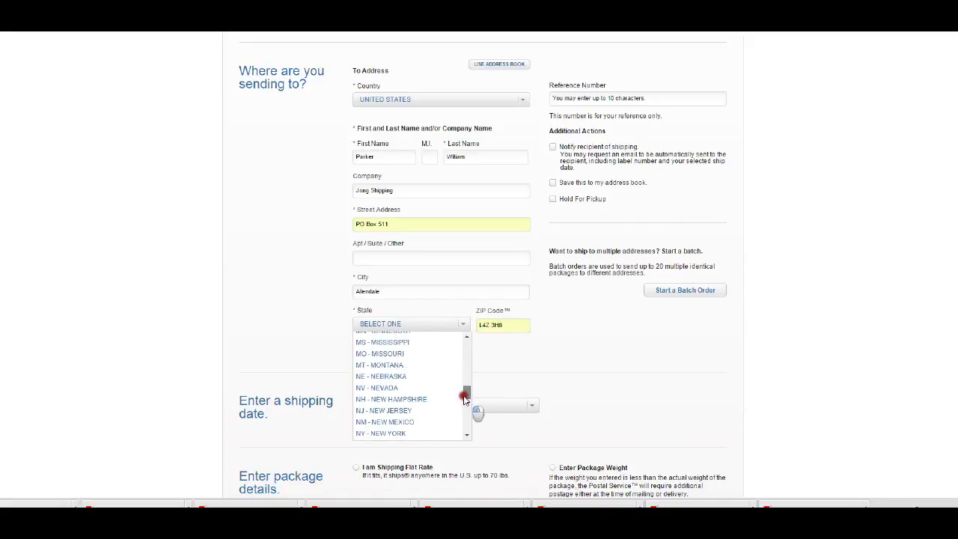
click(411, 410)
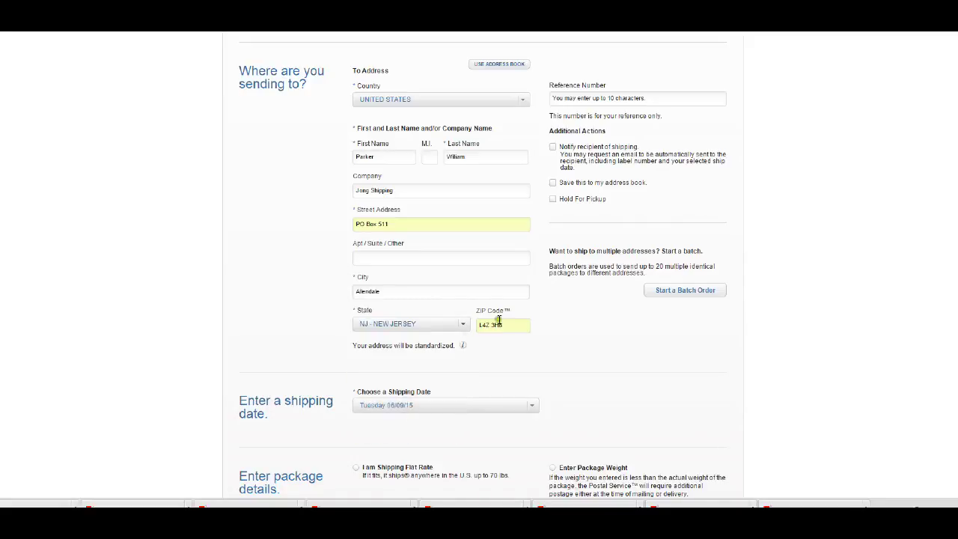
key(Tab)
text(18)
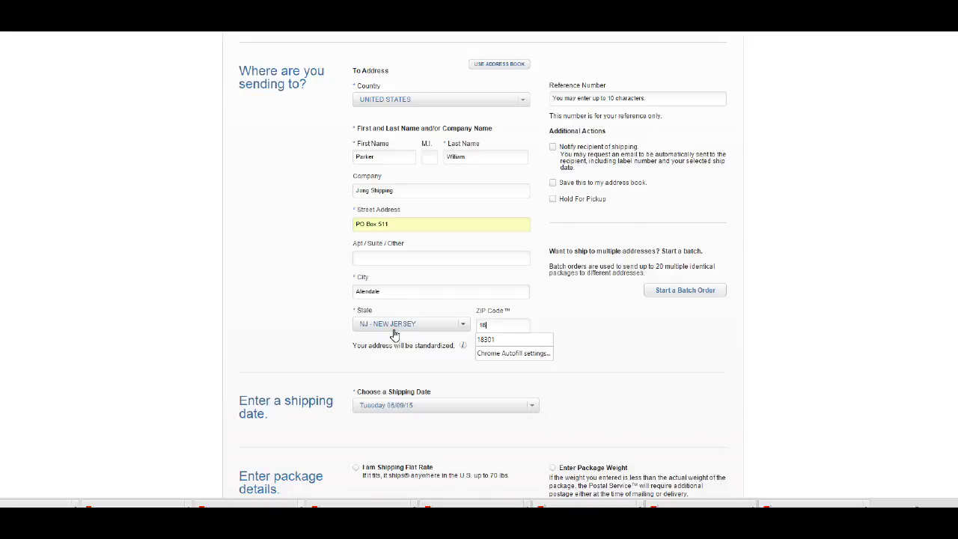
text(401)
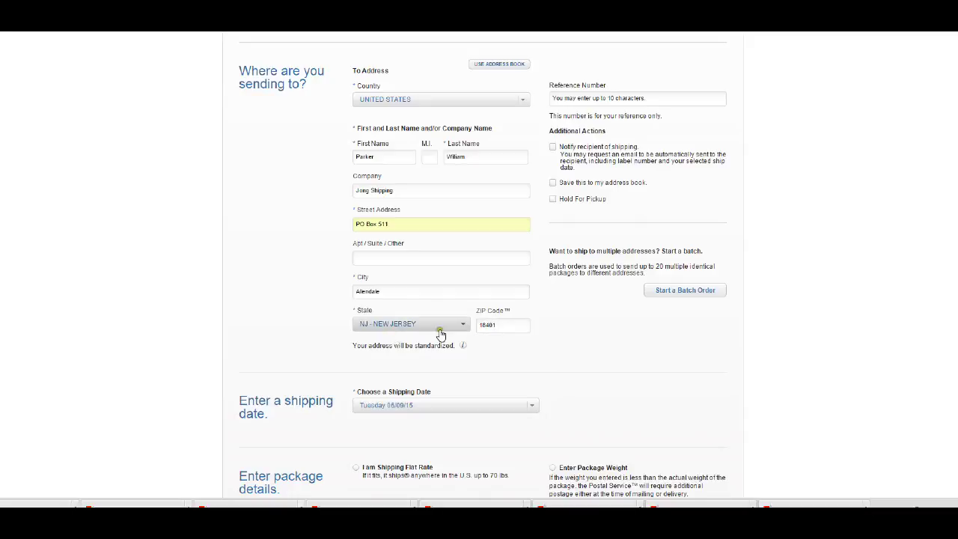
drag(484, 324, 459, 327)
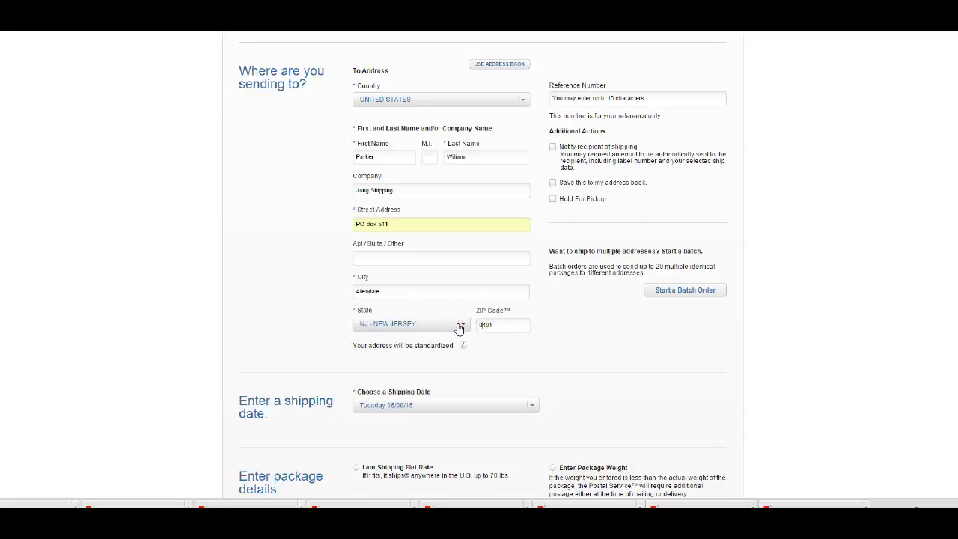
click(465, 368)
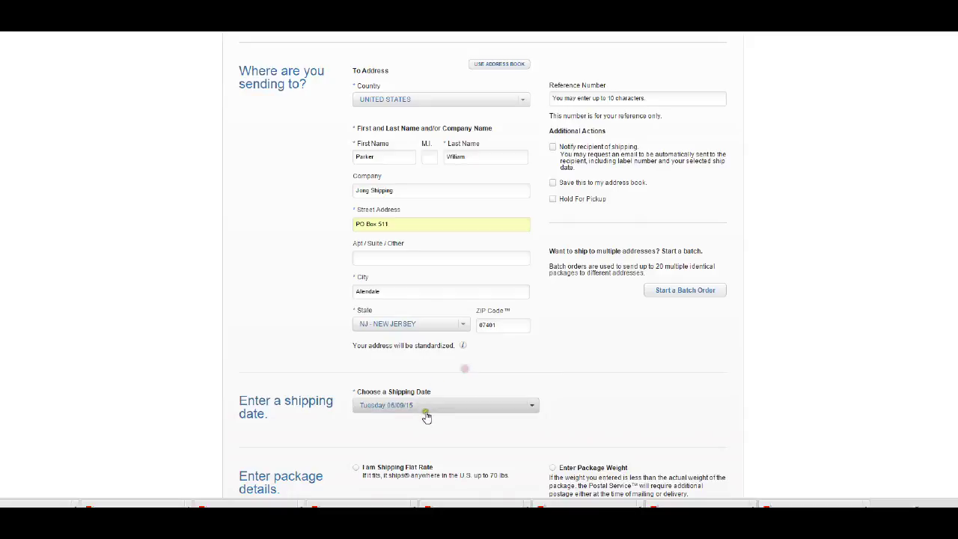
click(678, 344)
Step through shipping dates from Tuesday 06/09/15 and settle on Friday 06/12/15.
scroll(572, 269, down, 2)
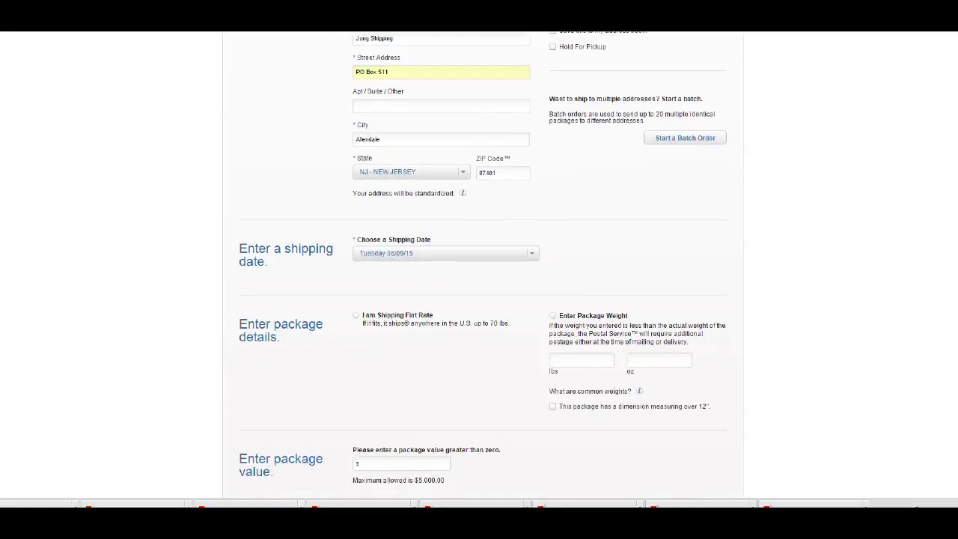
click(386, 254)
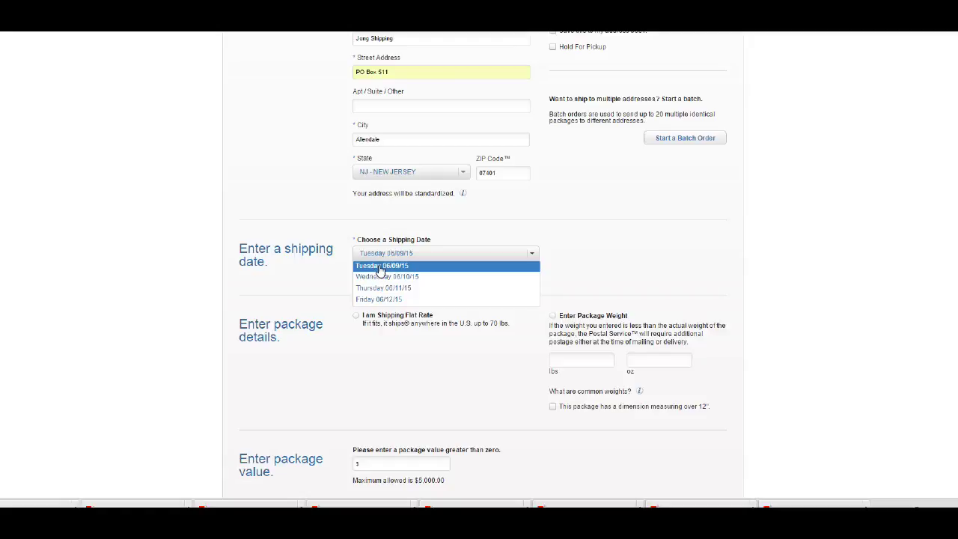
click(380, 267)
click(384, 256)
click(387, 277)
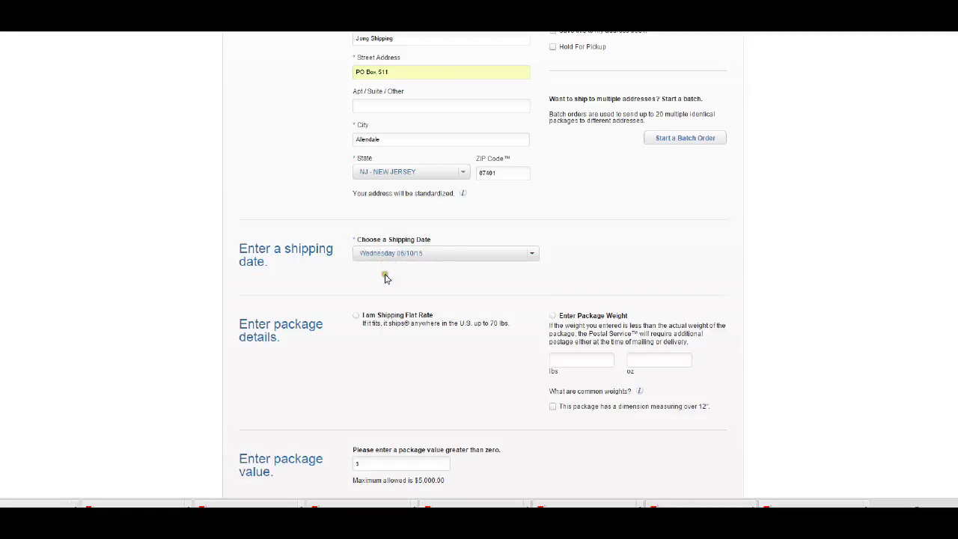
click(386, 252)
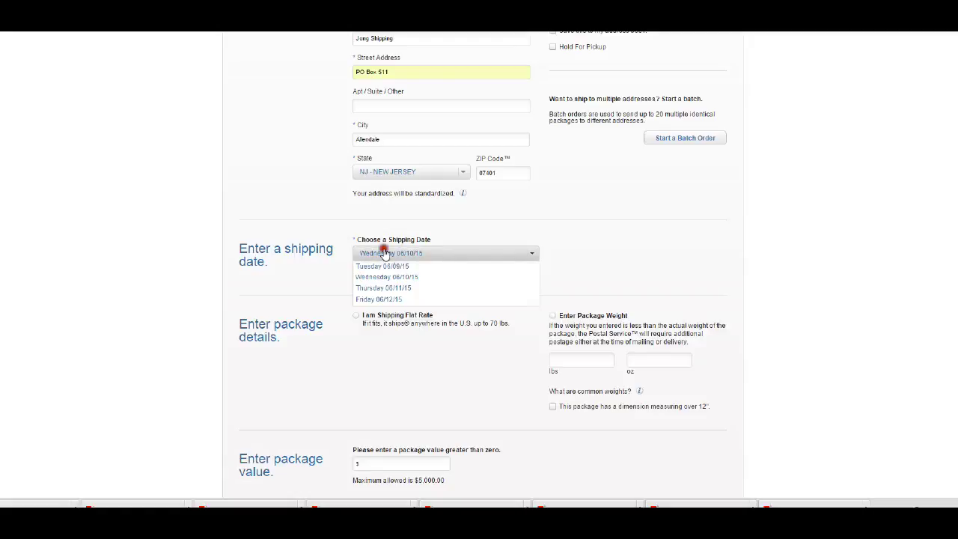
click(389, 290)
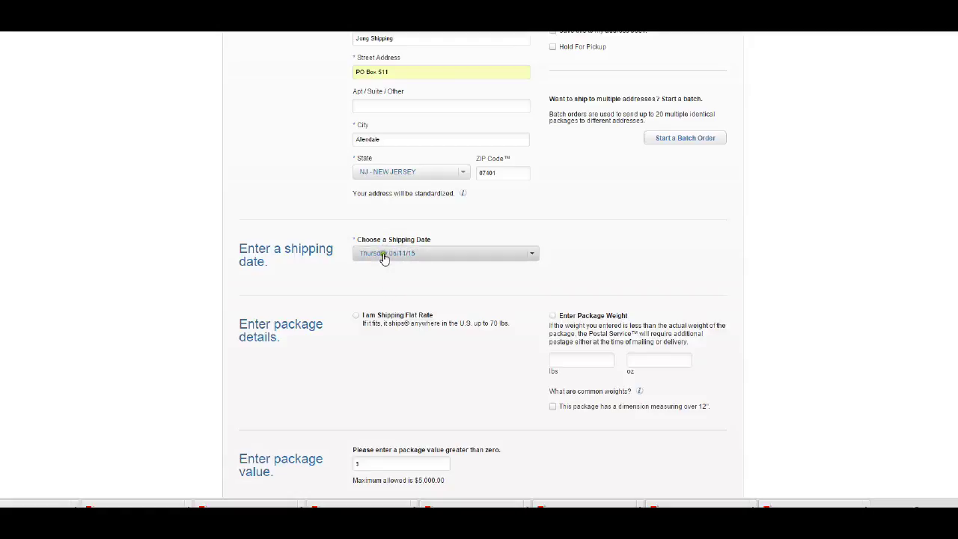
click(383, 253)
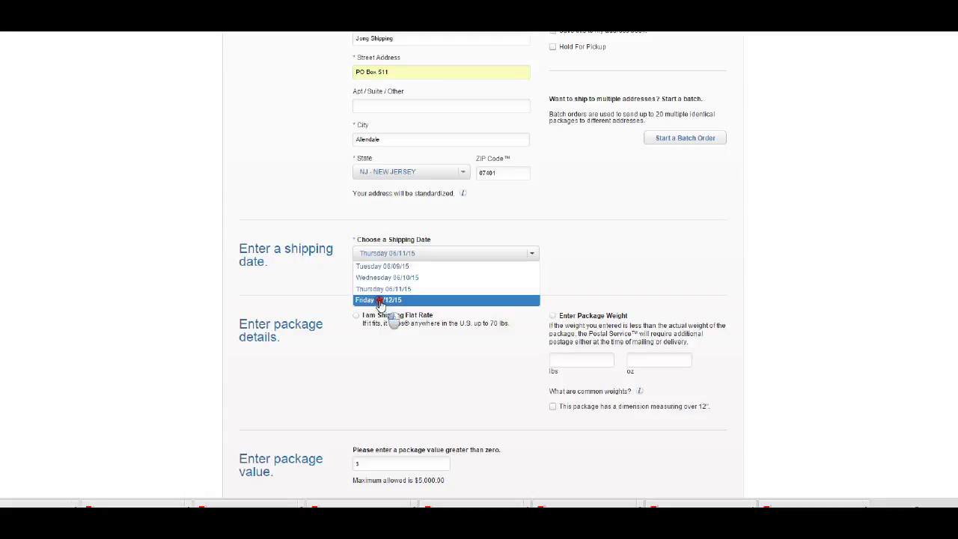
click(380, 301)
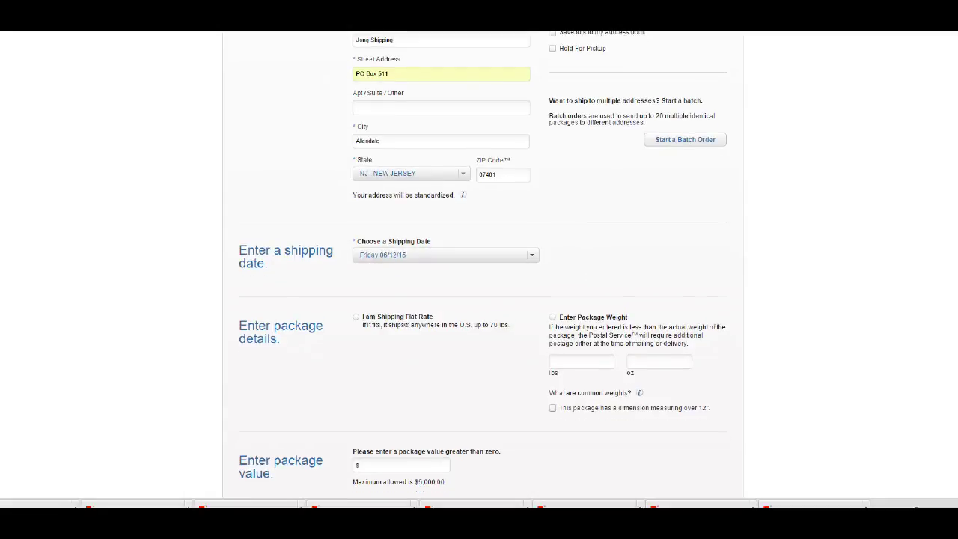
scroll(479, 262, up, 2)
scroll(479, 262, down, 3)
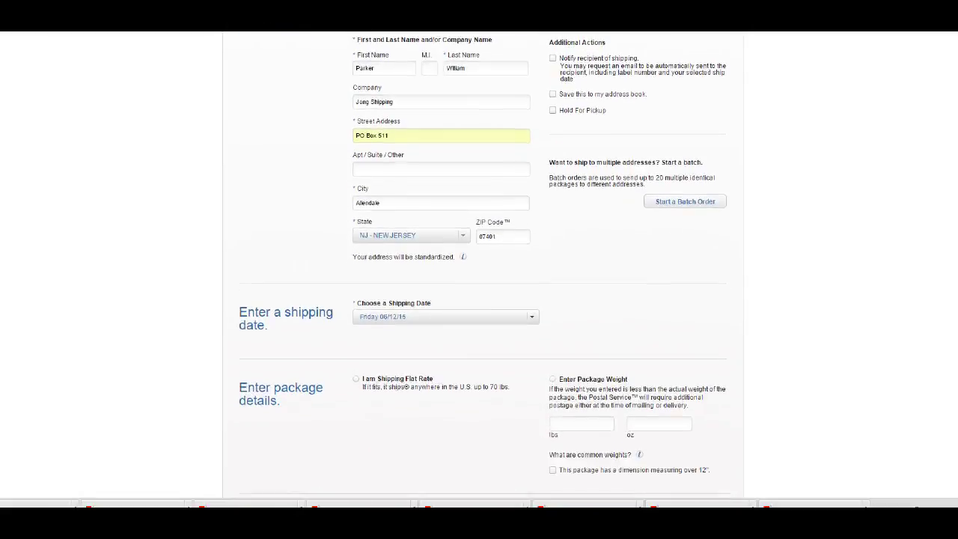
scroll(479, 262, down, 2)
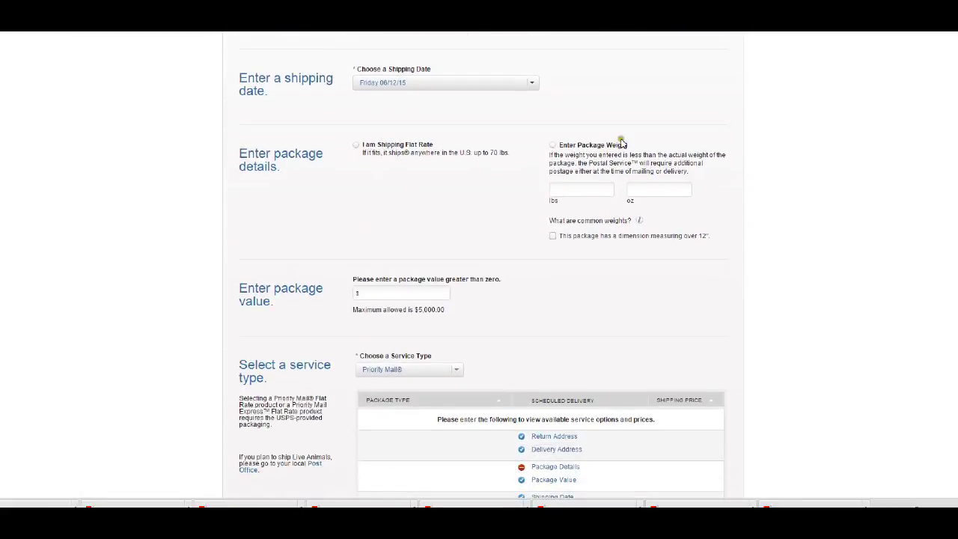
Toggle the package option between Flat Rate and entering a weight.
click(355, 145)
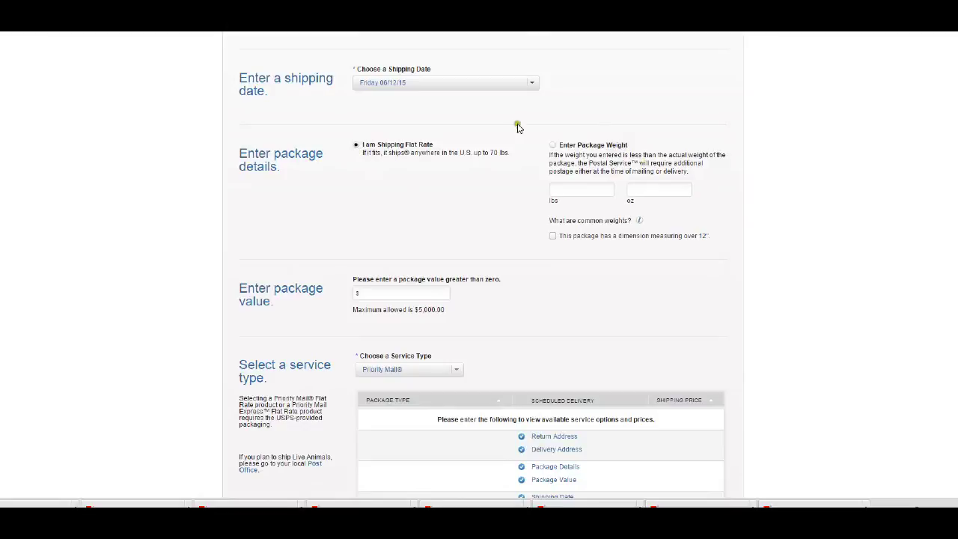
click(552, 144)
click(354, 145)
Enter a 10 lb package weight and a $2000 value, then list services and prices.
click(552, 146)
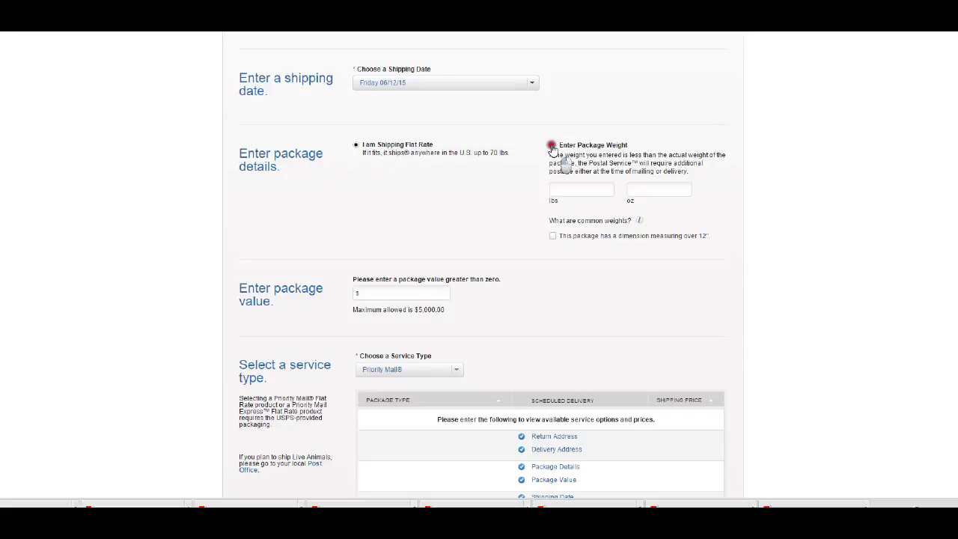
click(569, 189)
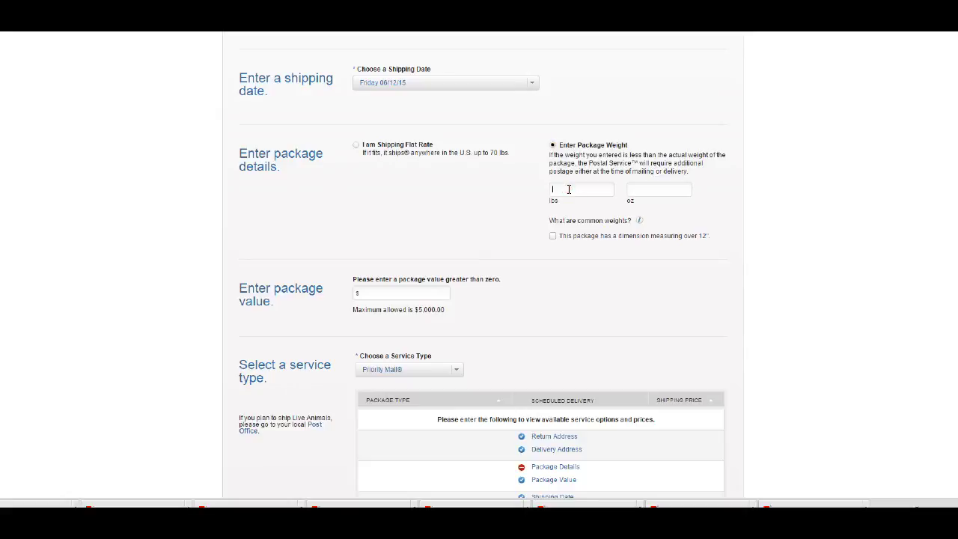
text(10)
scroll(690, 288, down, 3)
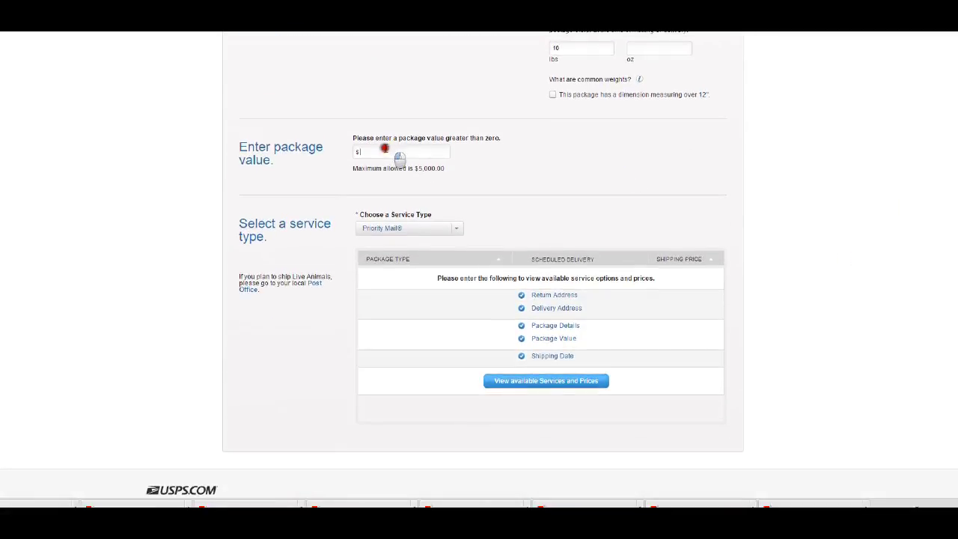
click(357, 153)
click(368, 153)
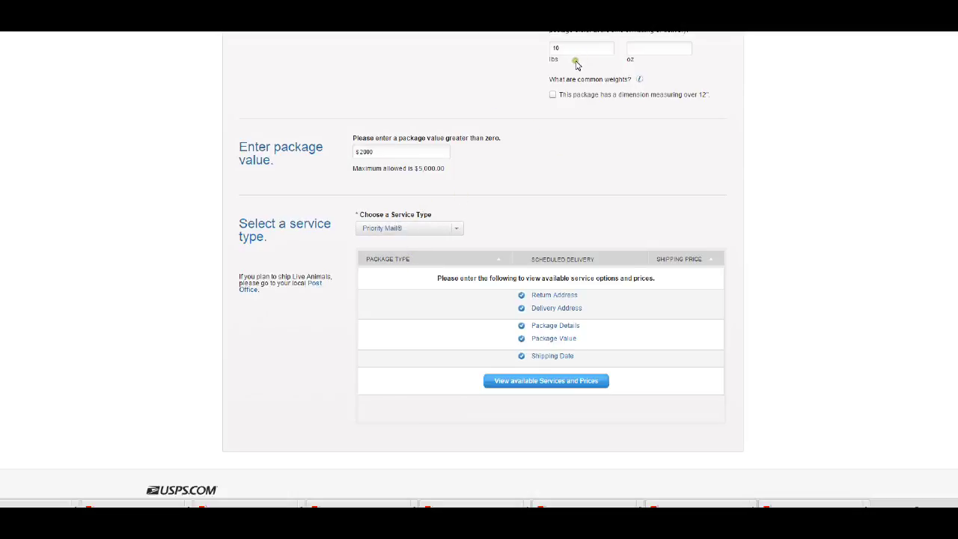
click(542, 383)
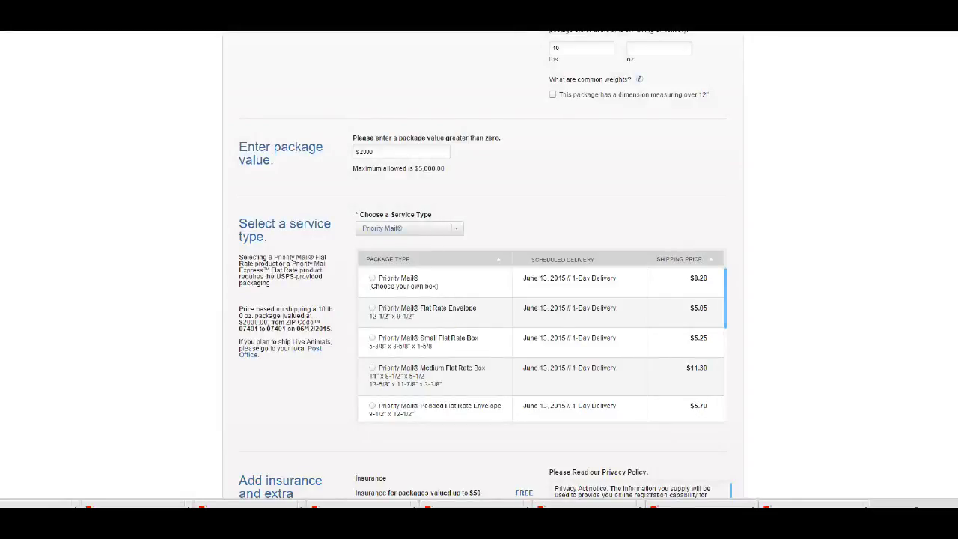
Review the Priority Mail results and select Priority Mail in your own box.
scroll(572, 107, down, 3)
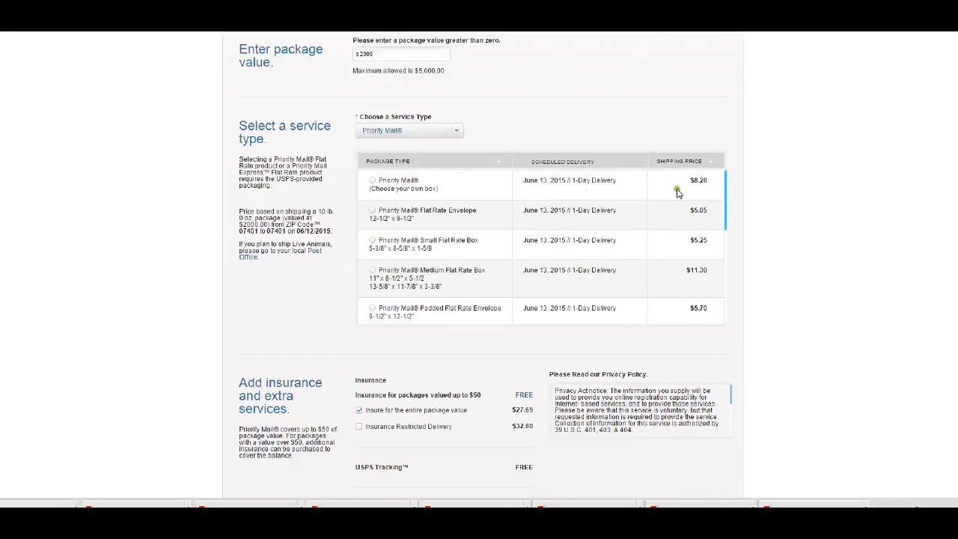
scroll(828, 193, up, 4)
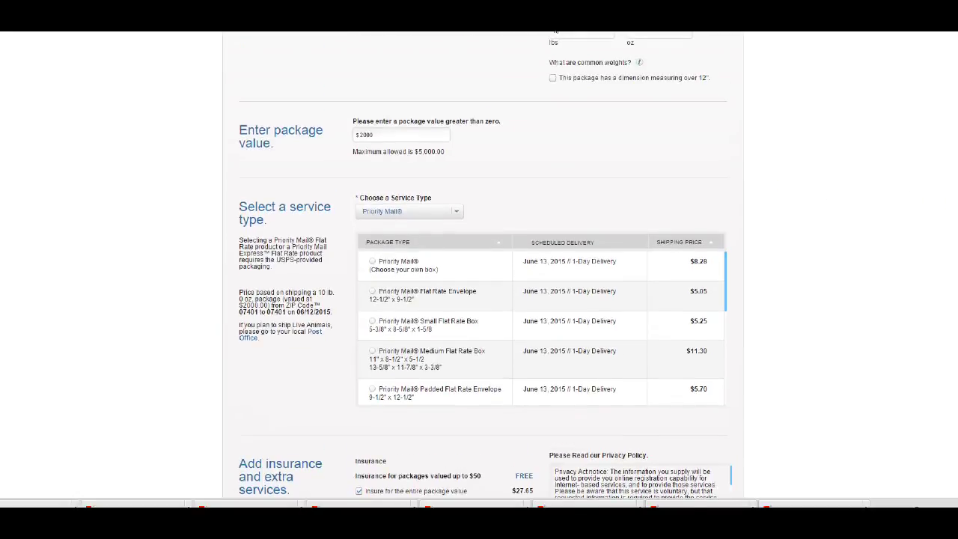
scroll(482, 267, up, 9)
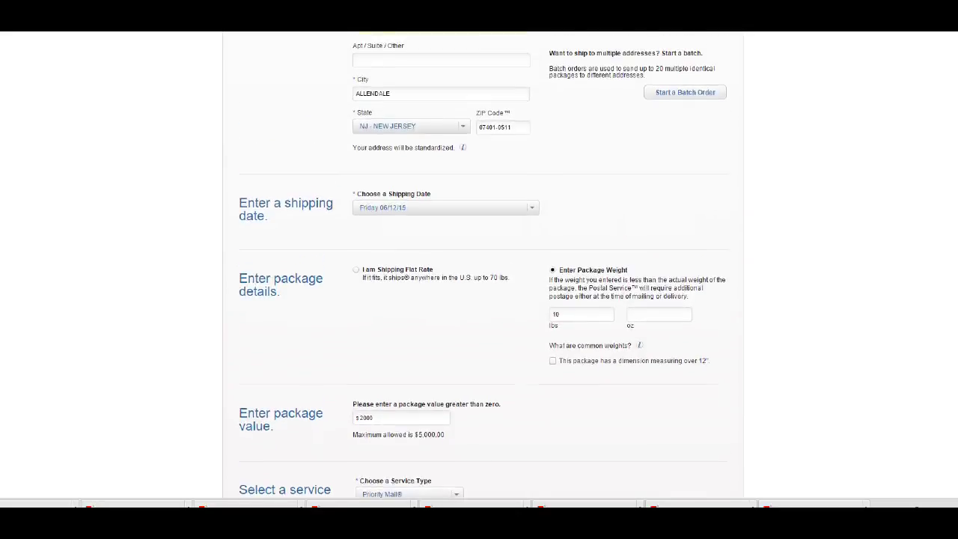
scroll(483, 267, up, 10)
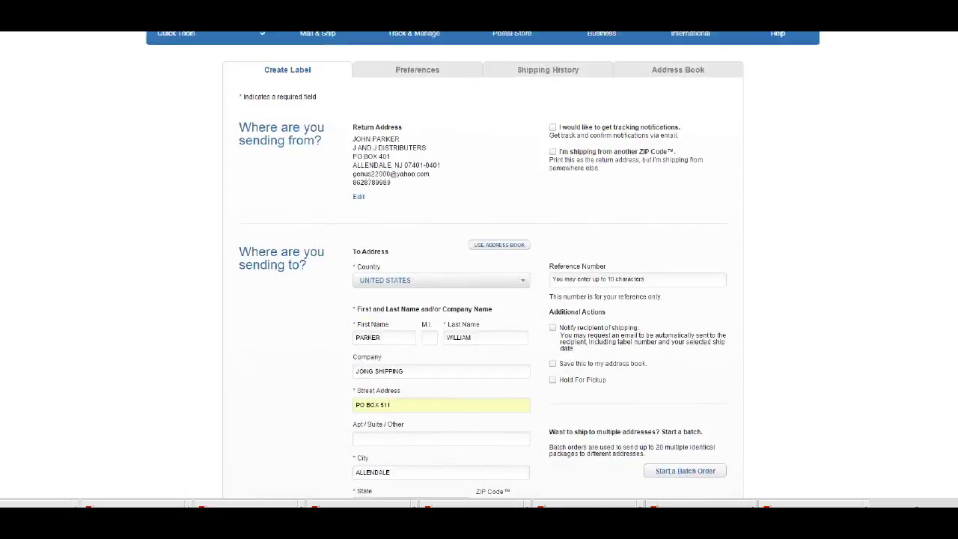
scroll(806, 33, down, 1)
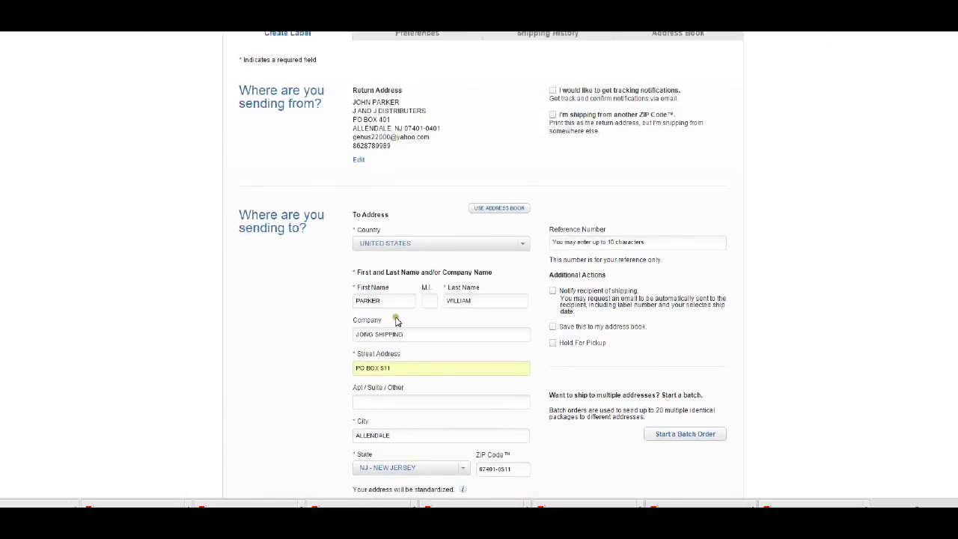
scroll(644, 297, down, 5)
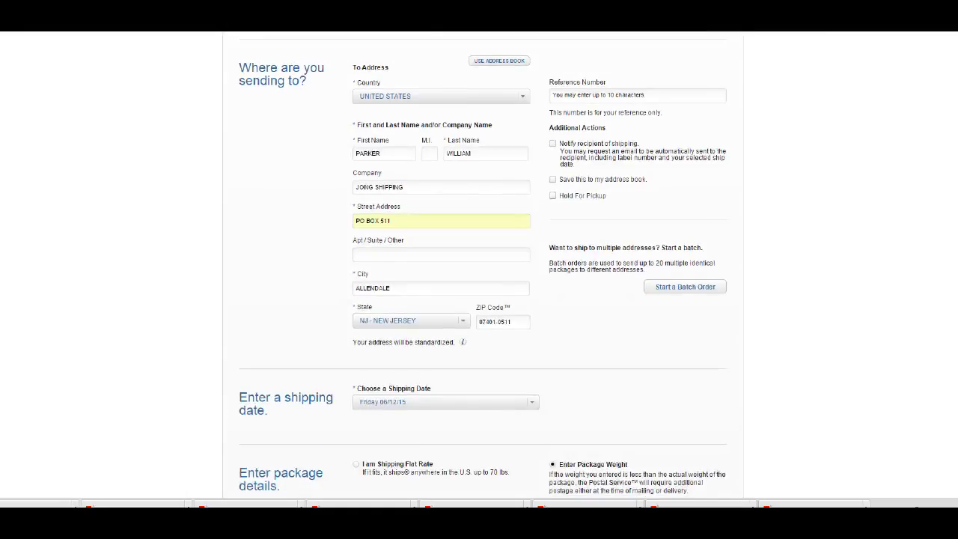
scroll(671, 334, down, 12)
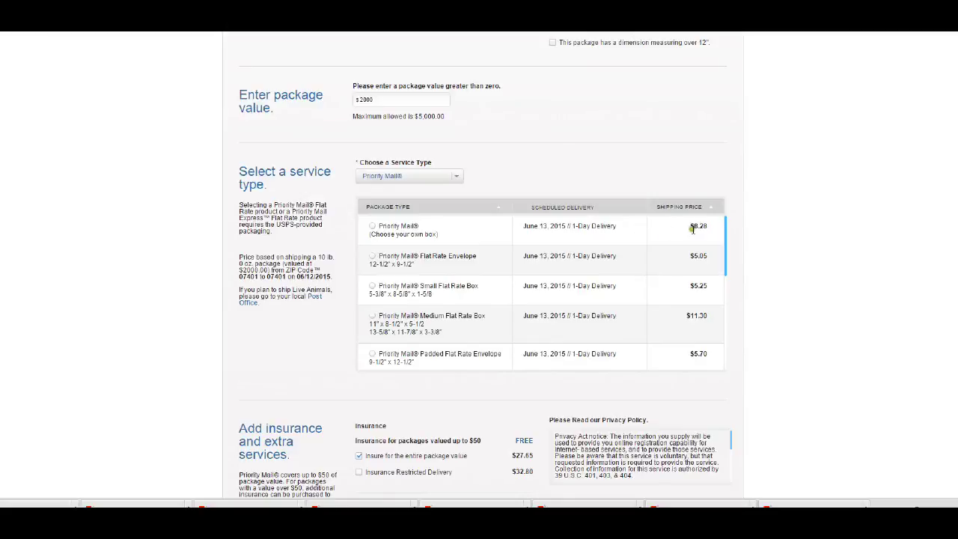
click(372, 227)
Try the Flat Rate Envelope, Small and Medium Flat Rate Box, and Padded Flat Rate Envelope.
click(372, 257)
click(372, 288)
click(372, 316)
click(372, 355)
Compare the listed prices and settle on Priority Mail in your own box at $8.28.
drag(727, 254, 726, 299)
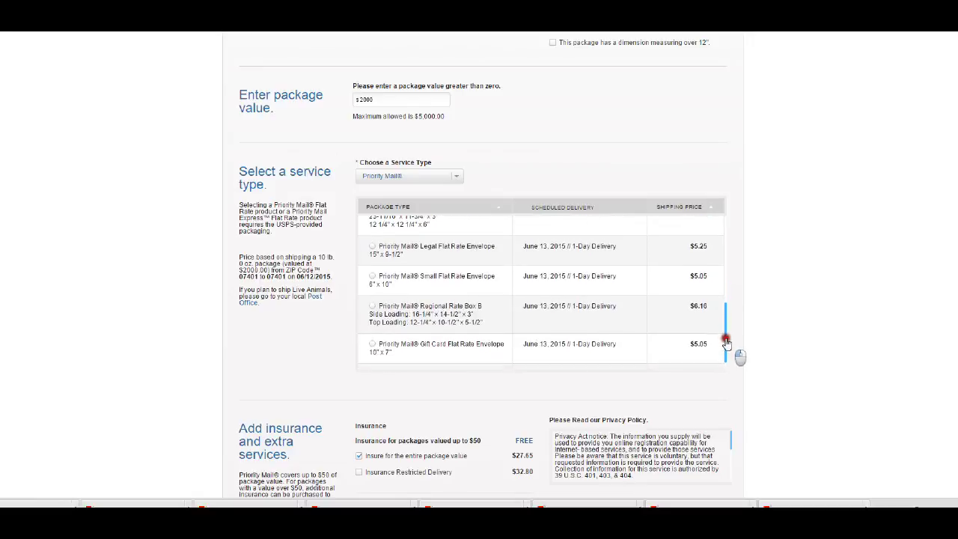
drag(726, 346, 709, 238)
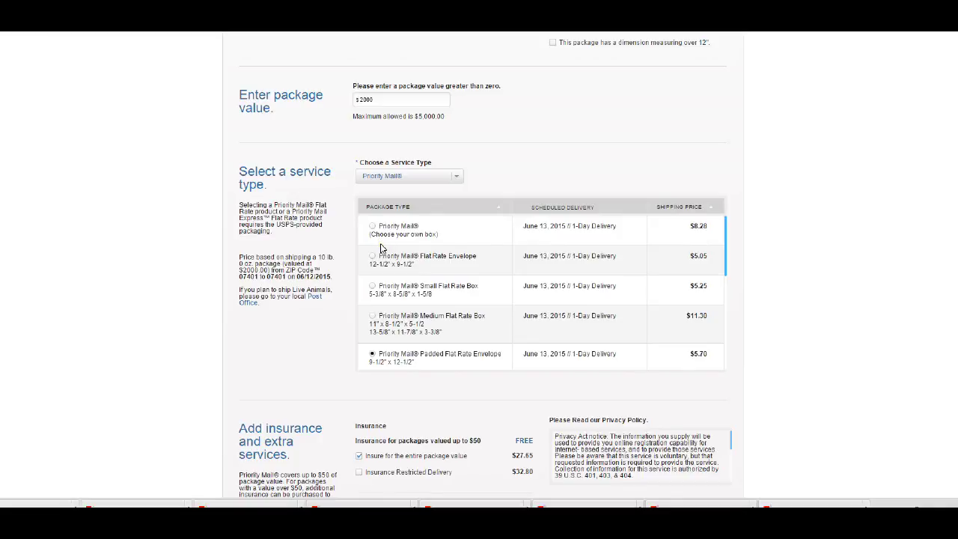
click(690, 255)
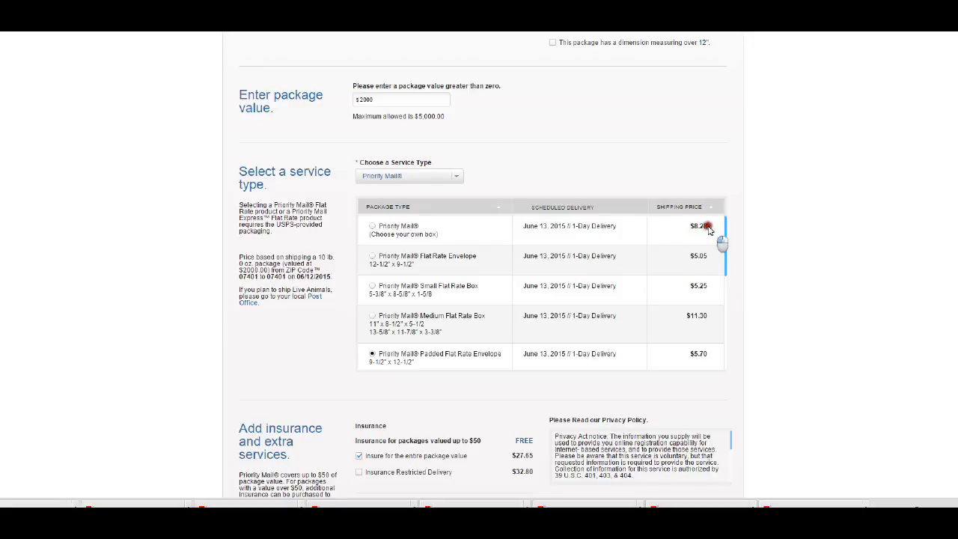
drag(702, 226, 372, 226)
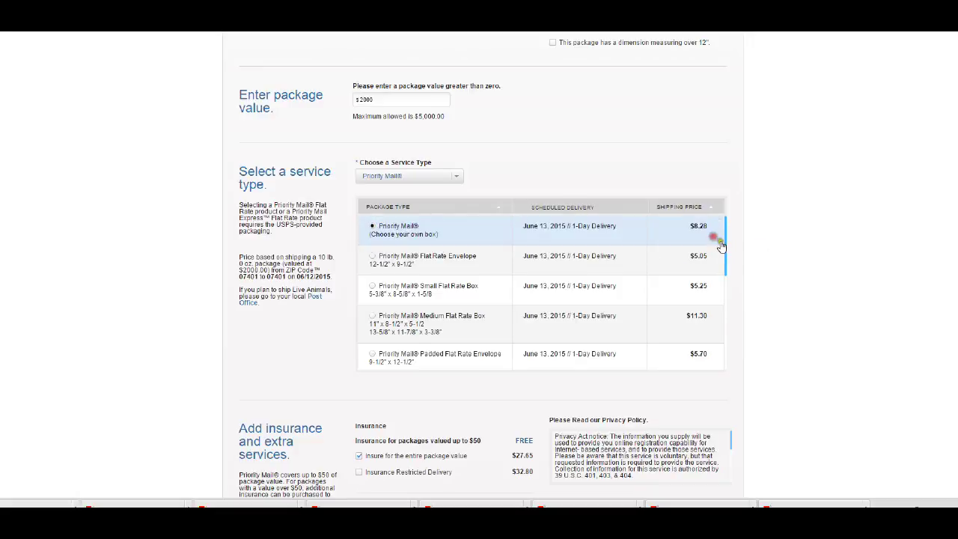
drag(726, 243, 717, 337)
scroll(479, 270, down, 2)
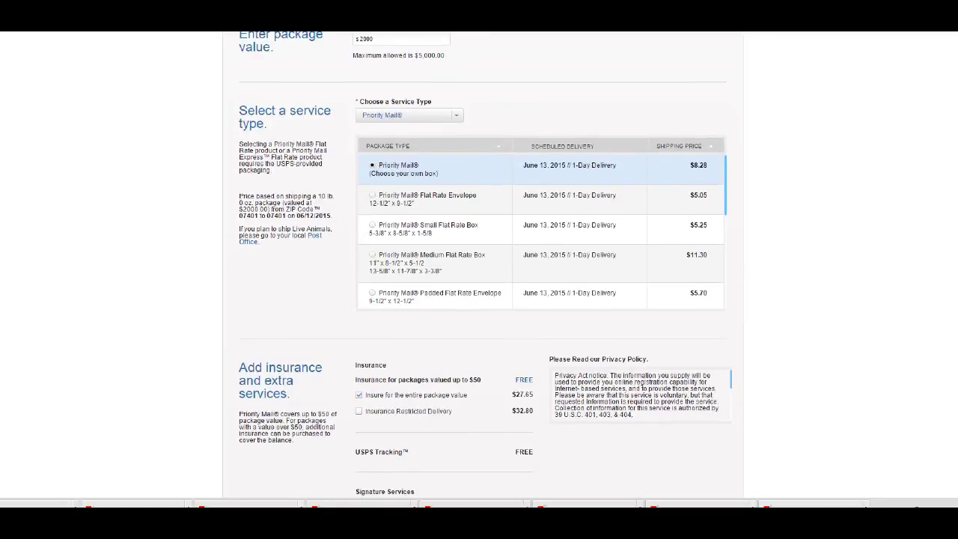
scroll(479, 269, down, 3)
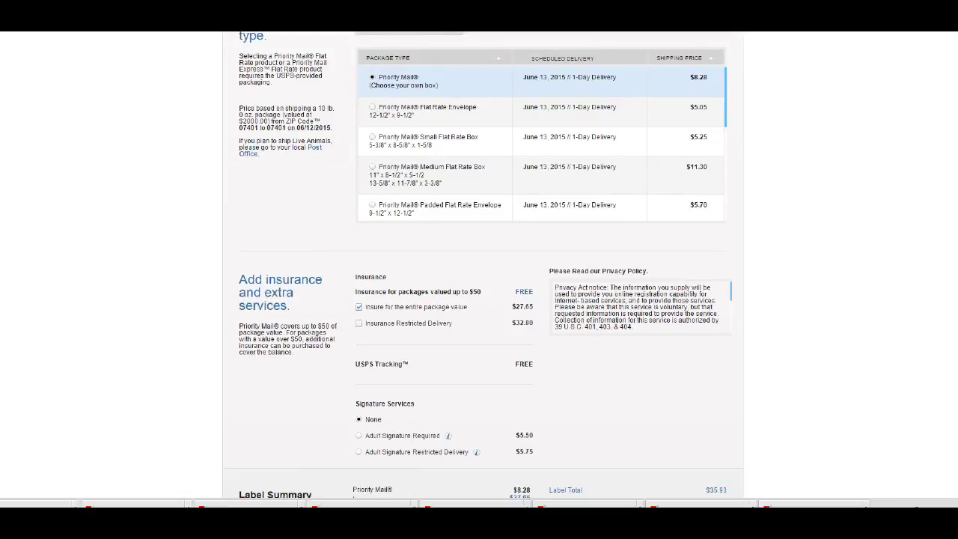
scroll(482, 266, down, 3)
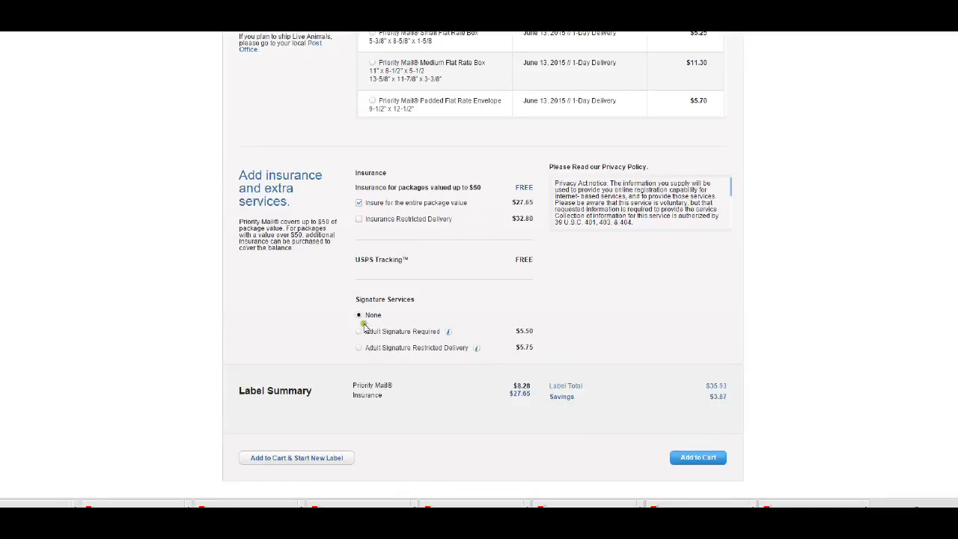
click(359, 203)
click(359, 203)
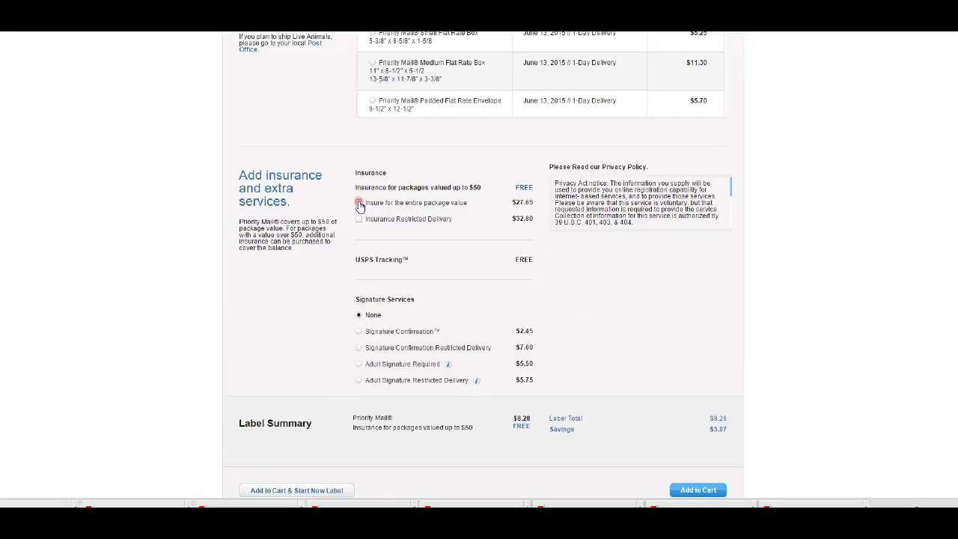
click(358, 203)
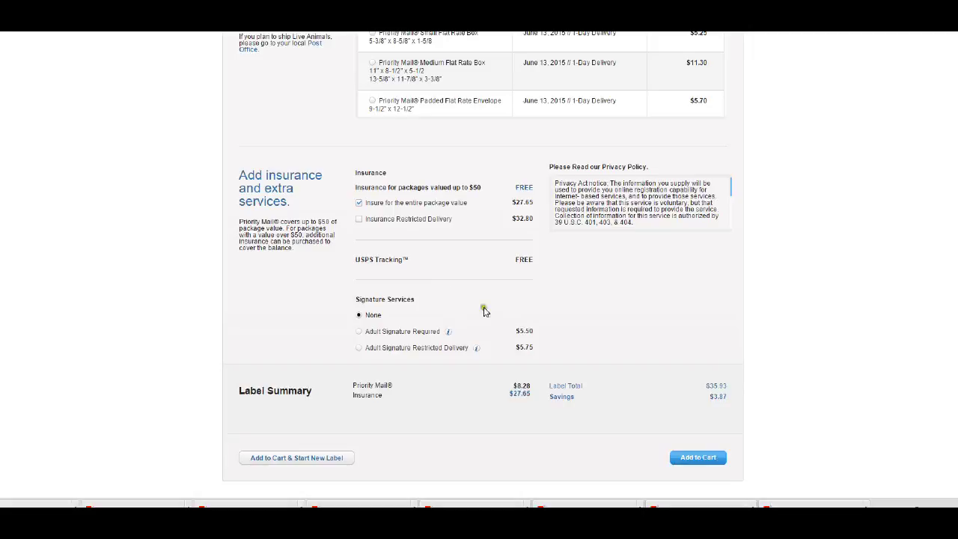
drag(358, 262, 523, 271)
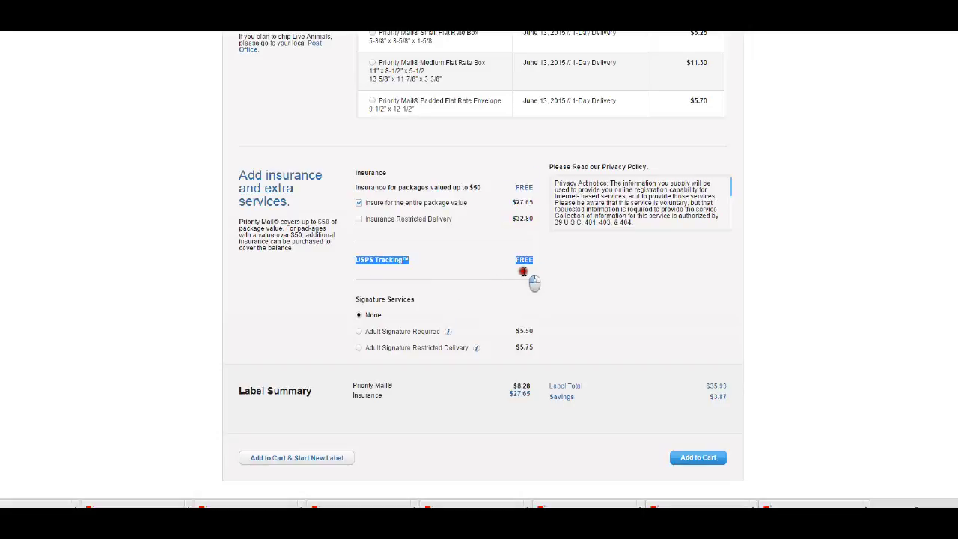
click(359, 330)
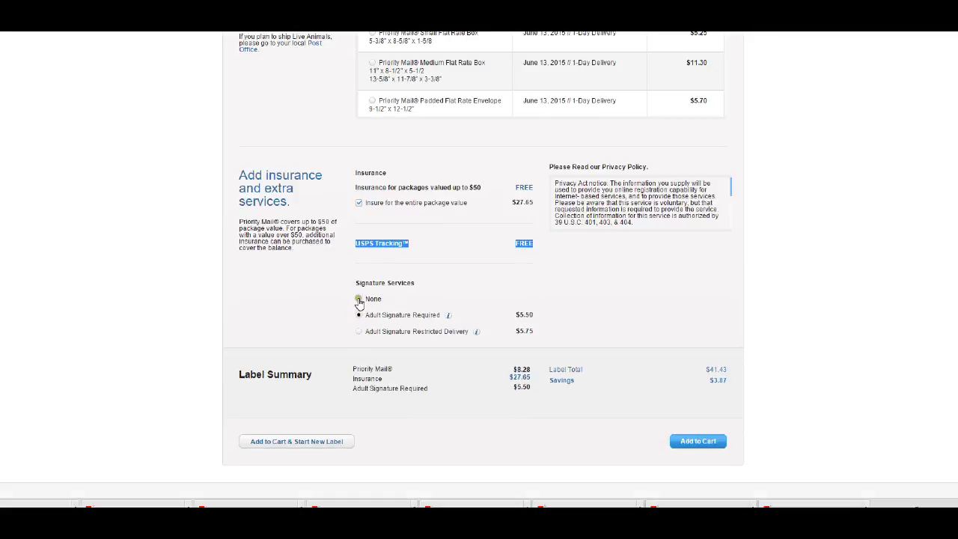
click(359, 298)
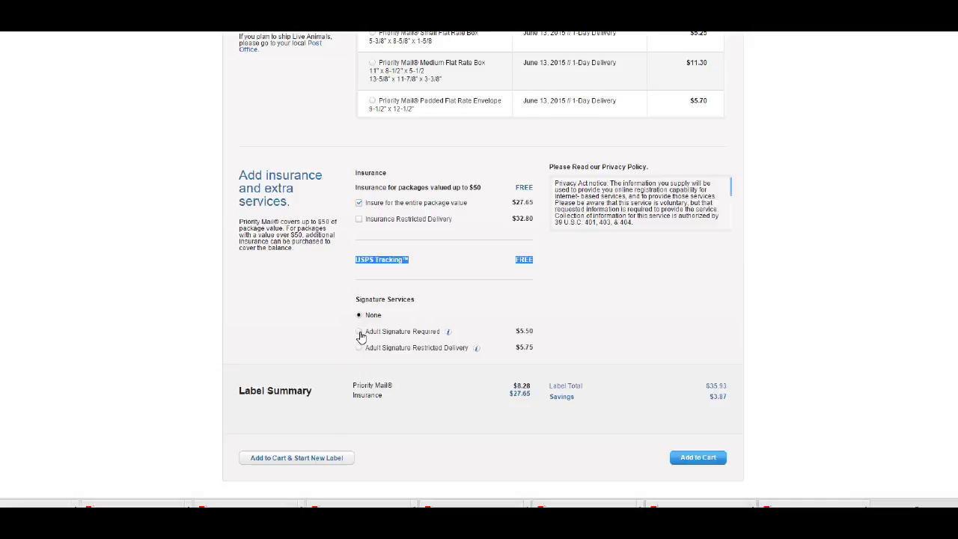
click(359, 332)
click(358, 333)
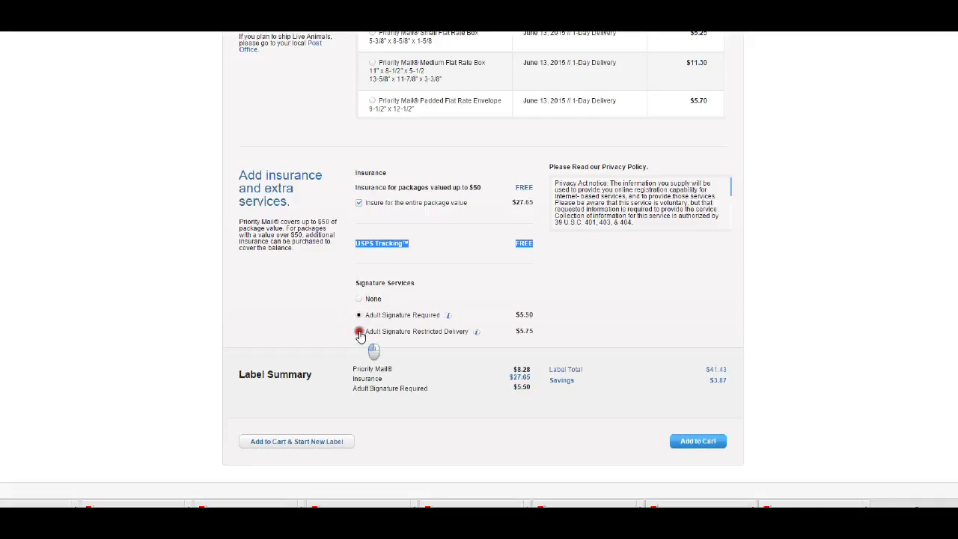
click(476, 333)
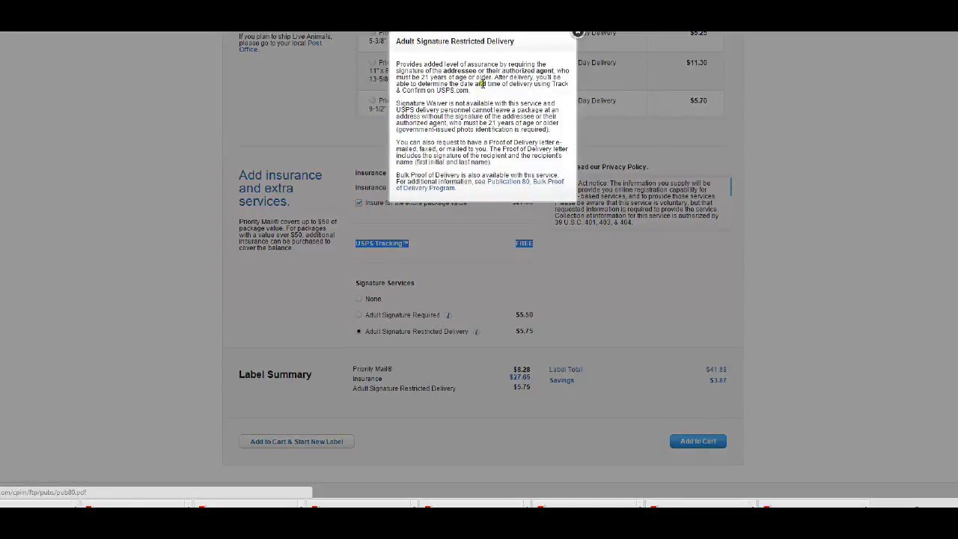
click(578, 34)
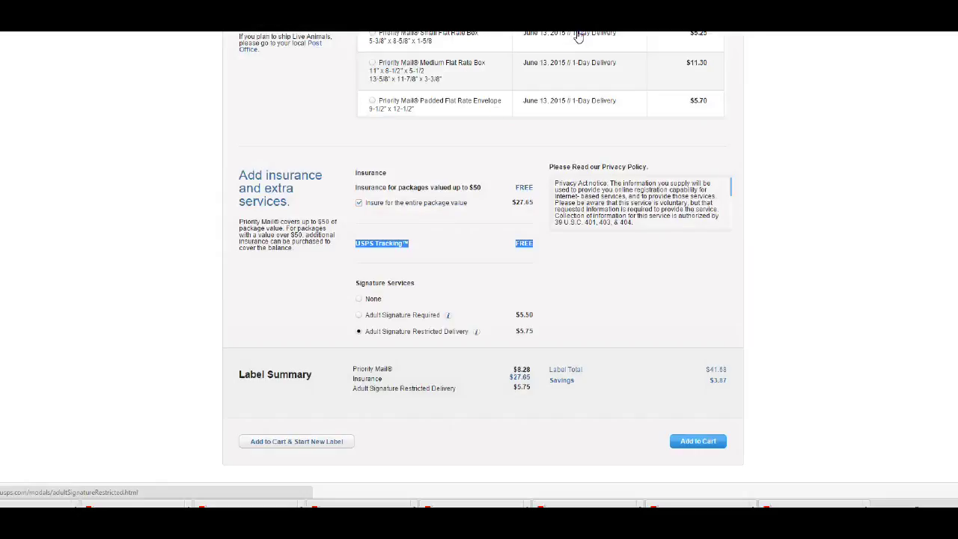
click(357, 301)
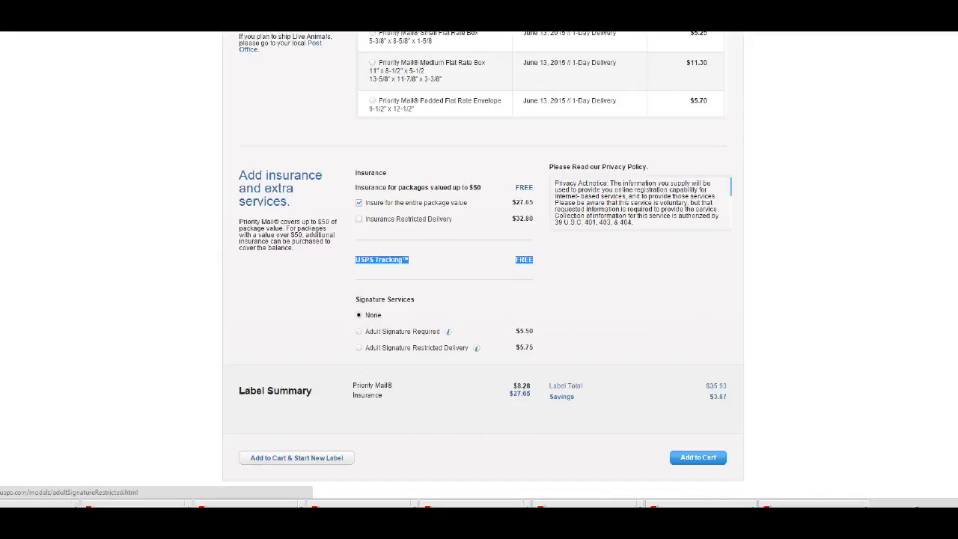
scroll(483, 262, up, 10)
Scroll through the shipping cart to review the $35.93 label.
scroll(483, 262, down, 7)
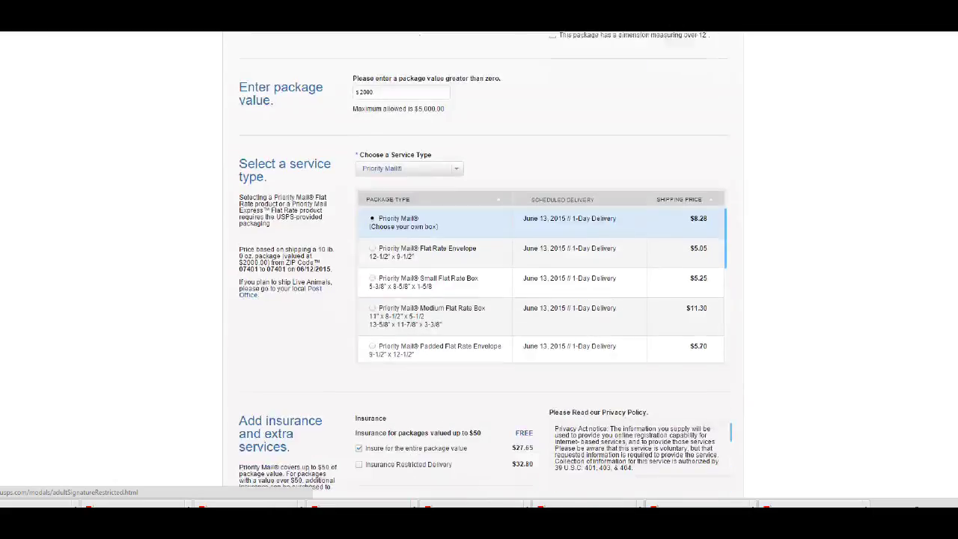
scroll(483, 262, down, 6)
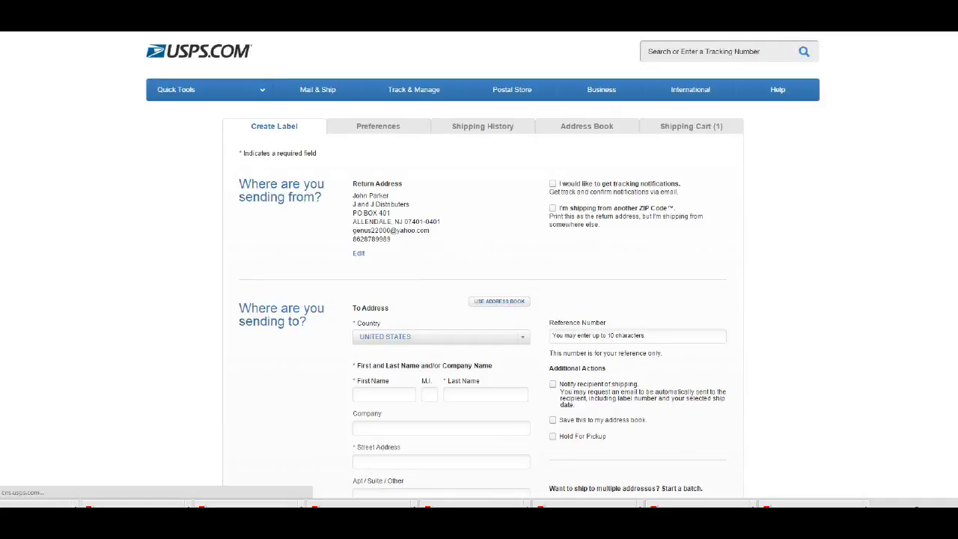
scroll(482, 262, down, 3)
scroll(483, 266, down, 5)
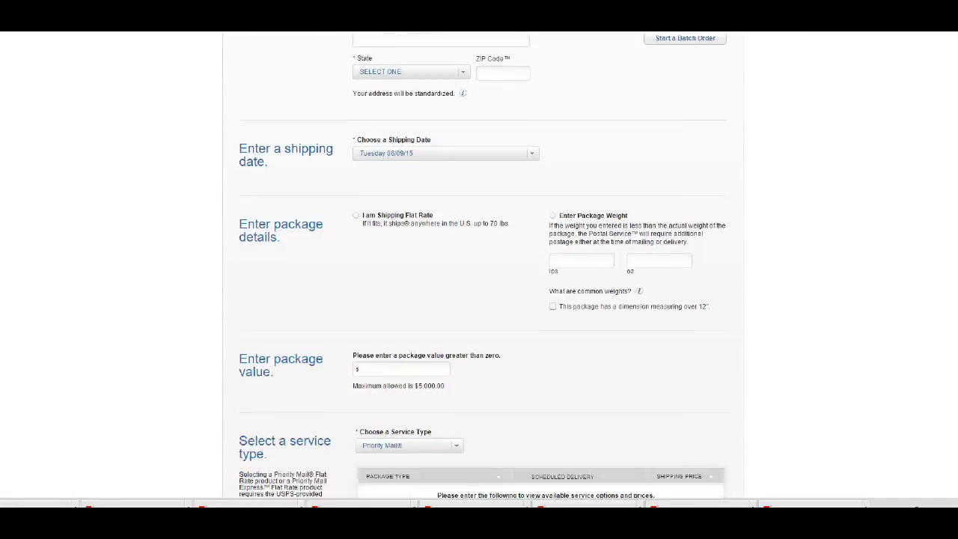
scroll(482, 266, down, 2)
scroll(483, 265, up, 7)
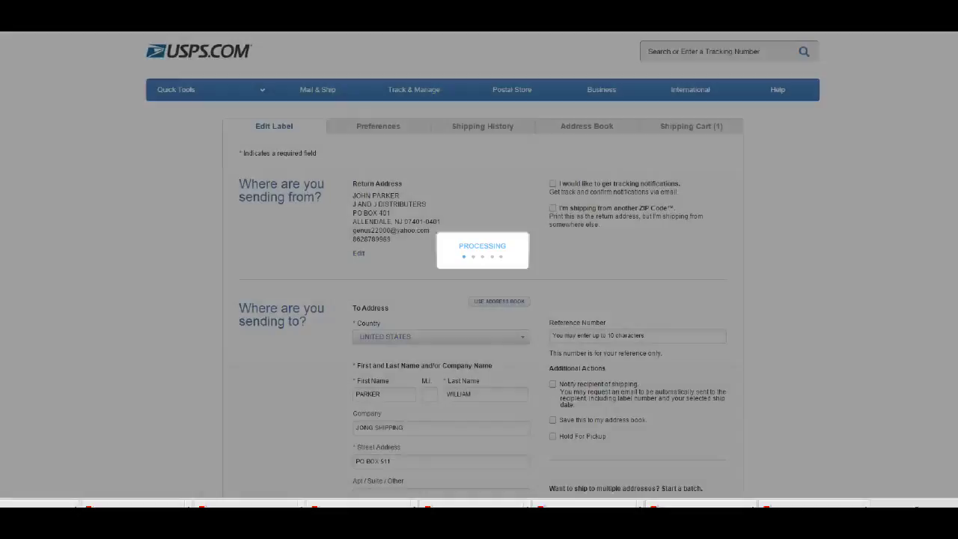
Uncheck insurance for the entire package value on the label.
scroll(479, 265, down, 3)
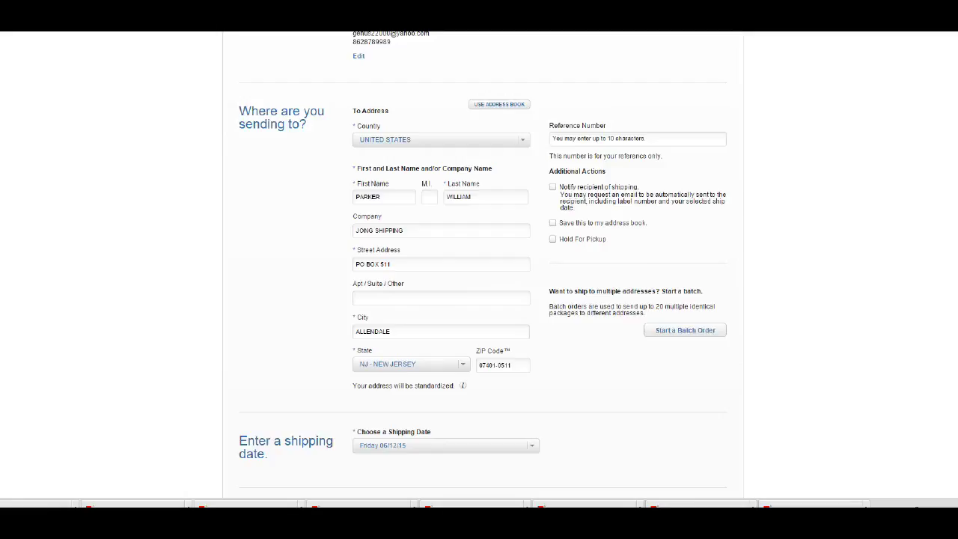
scroll(479, 266, down, 10)
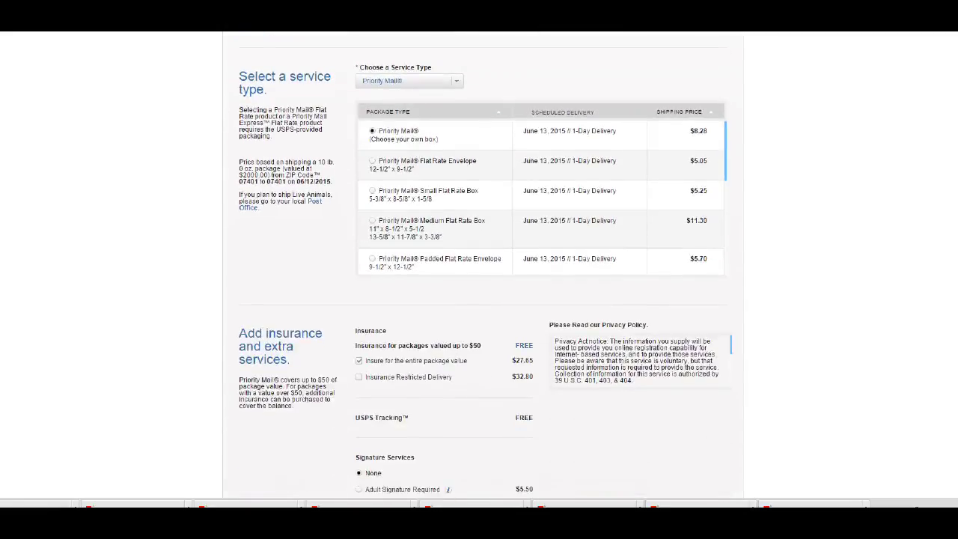
scroll(455, 235, down, 2)
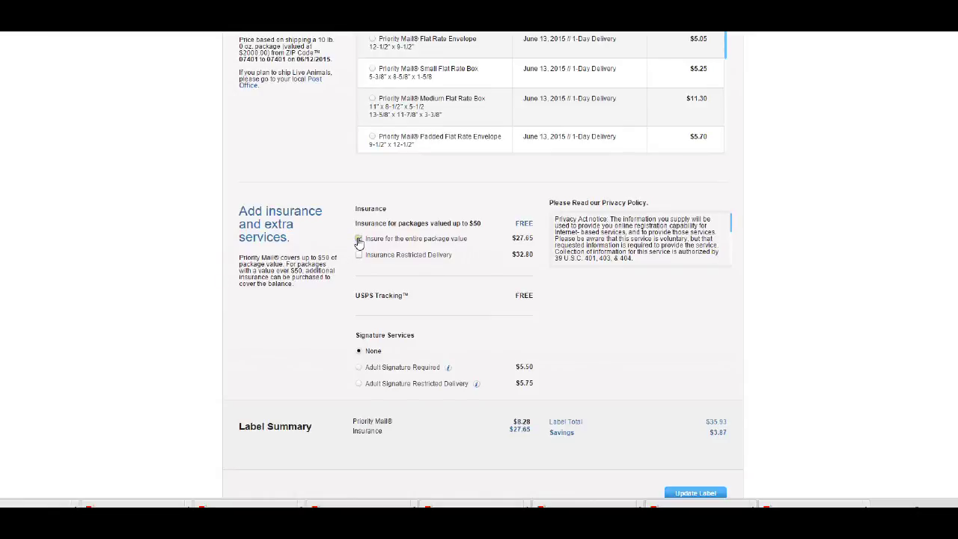
click(359, 239)
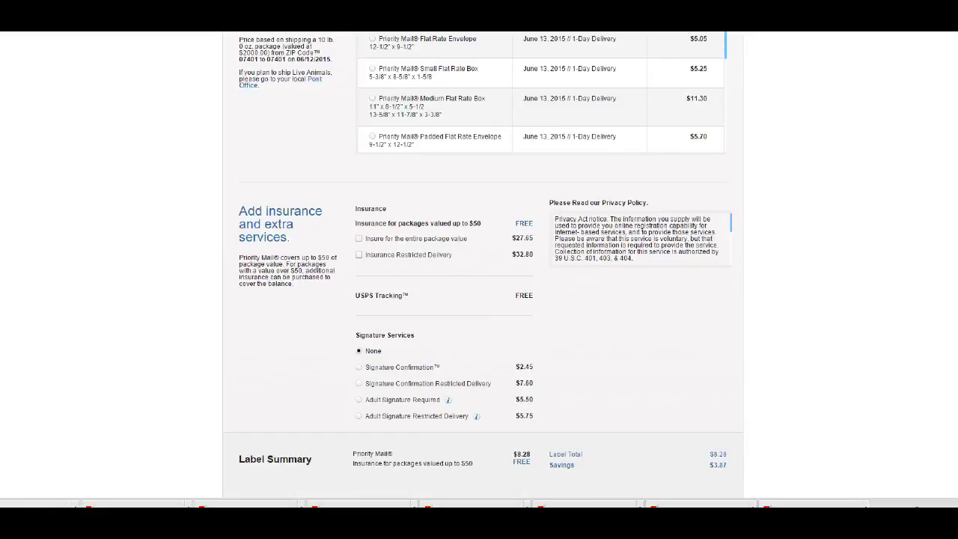
scroll(485, 258, down, 3)
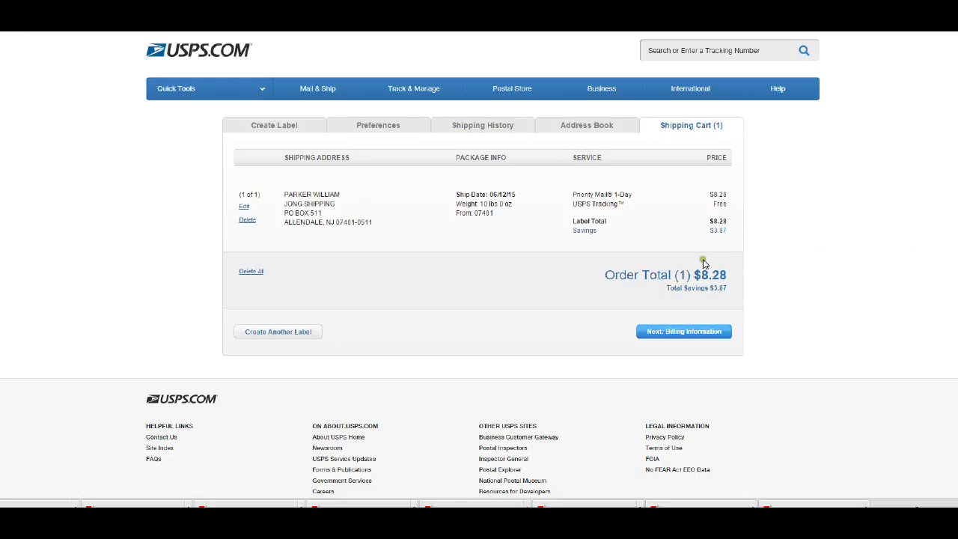
Continue from the $8.28 cart to billing and highlight the mailing certification statement.
double_click(725, 223)
click(693, 333)
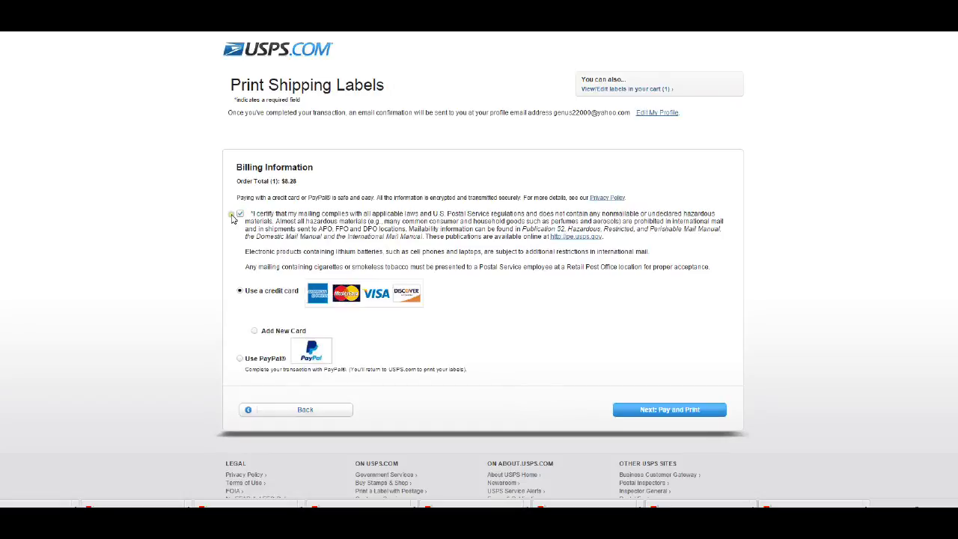
drag(300, 215, 496, 231)
Pay the $8.28 order with 'Use a credit card' and 'Add New Card', then review the card and billing fields.
click(241, 189)
click(254, 330)
click(239, 292)
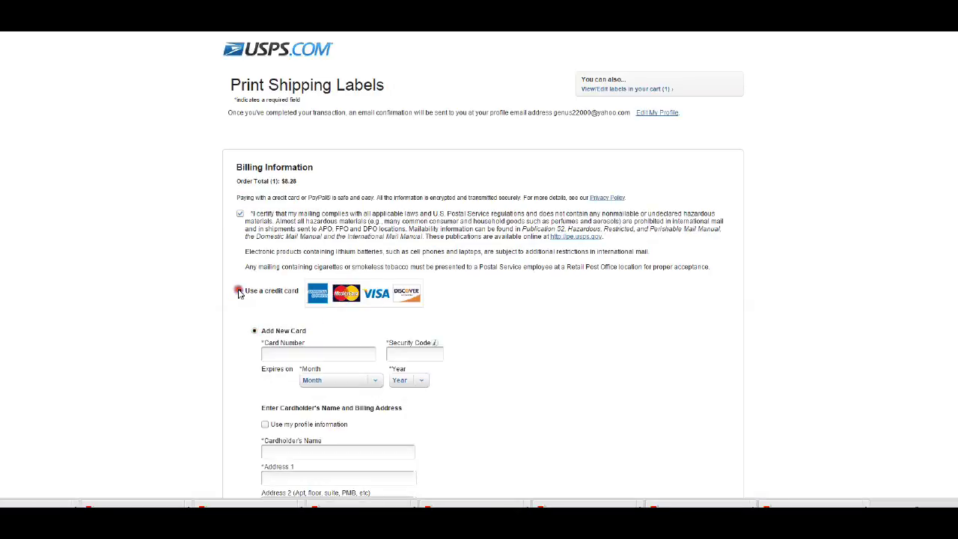
click(261, 301)
scroll(531, 290, down, 5)
scroll(479, 290, down, 2)
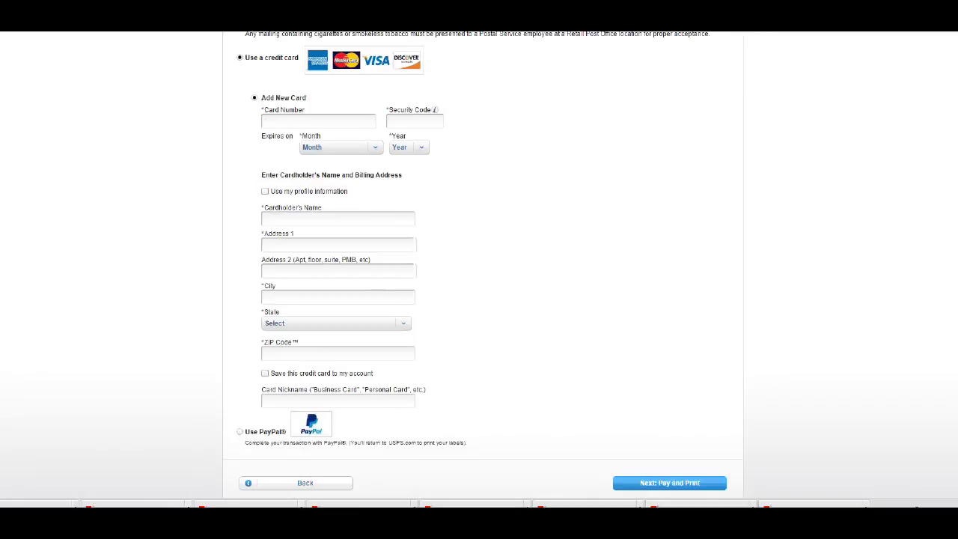
scroll(479, 269, down, 1)
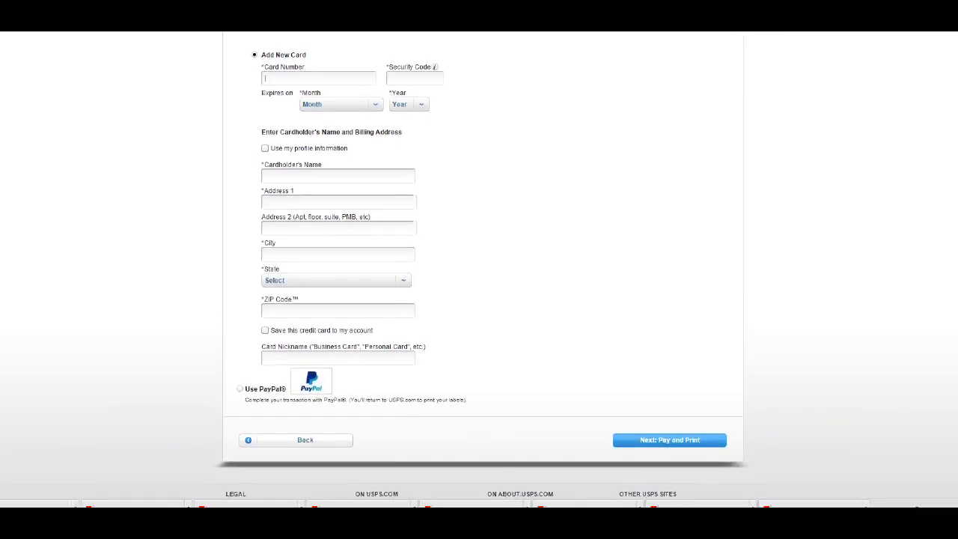
scroll(479, 270, up, 1)
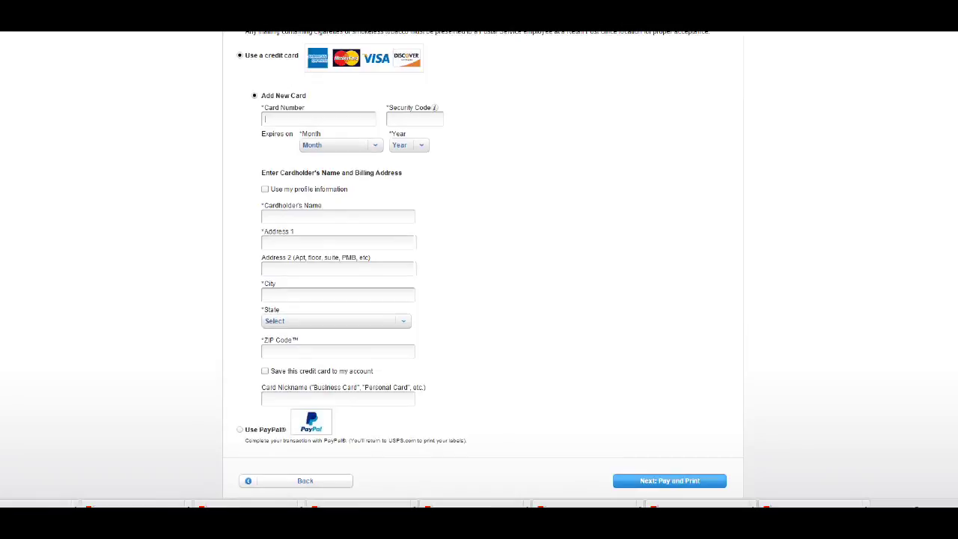
scroll(938, 333, down, 1)
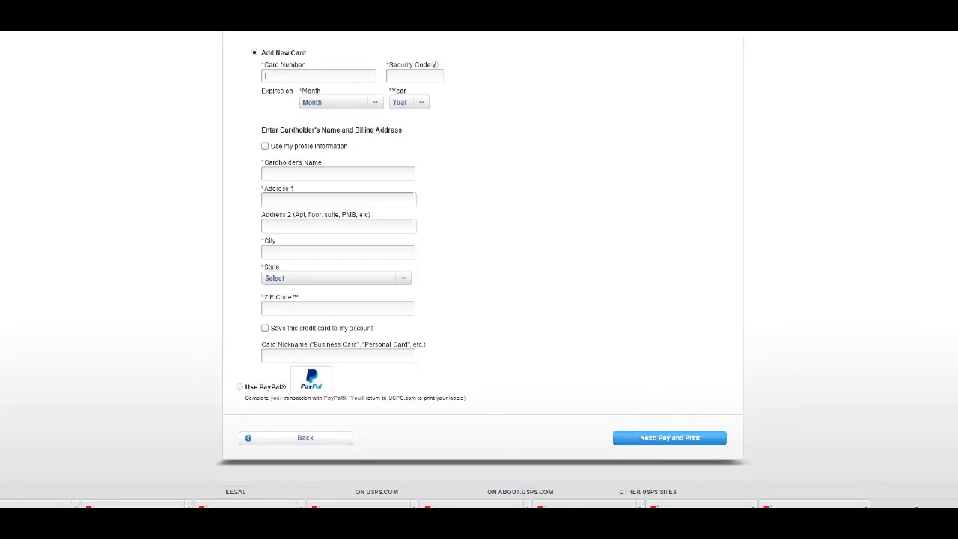
scroll(483, 267, up, 5)
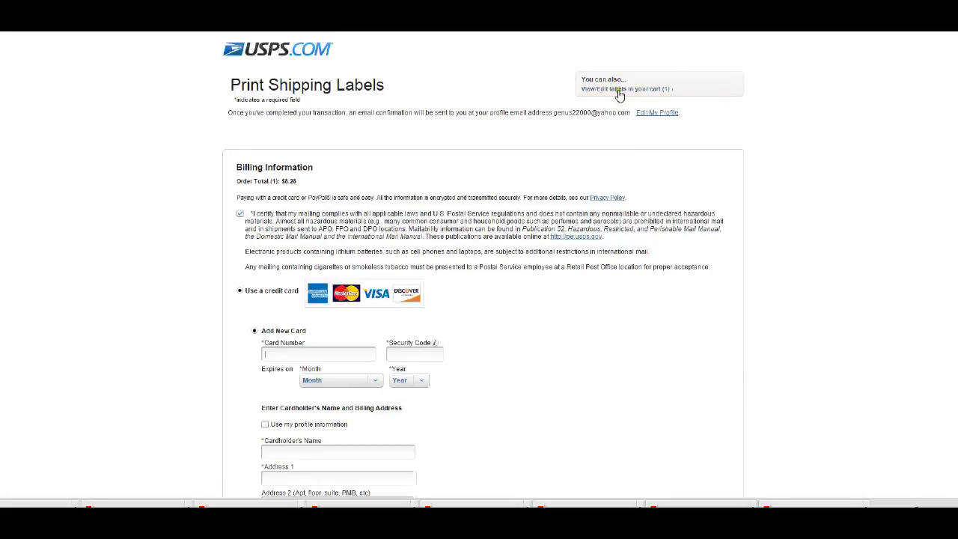
click(555, 91)
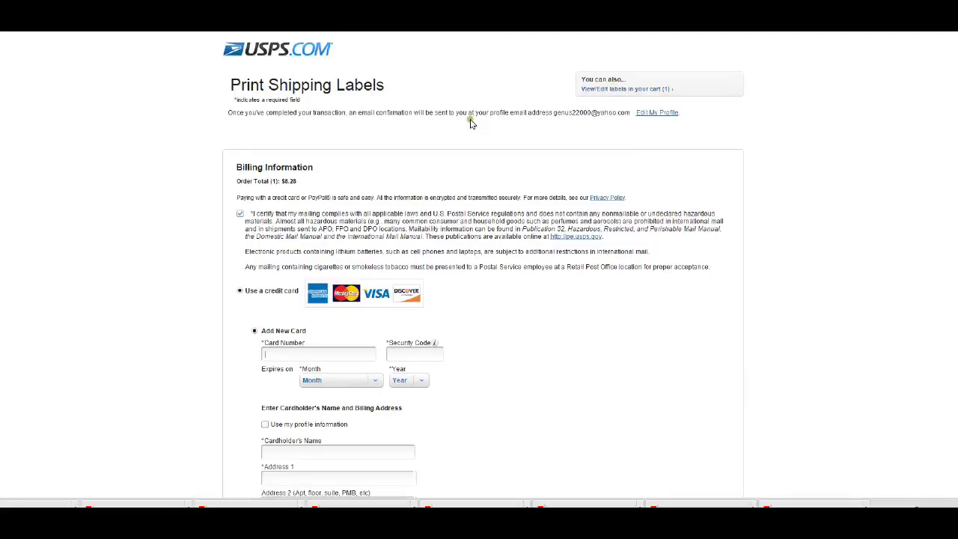